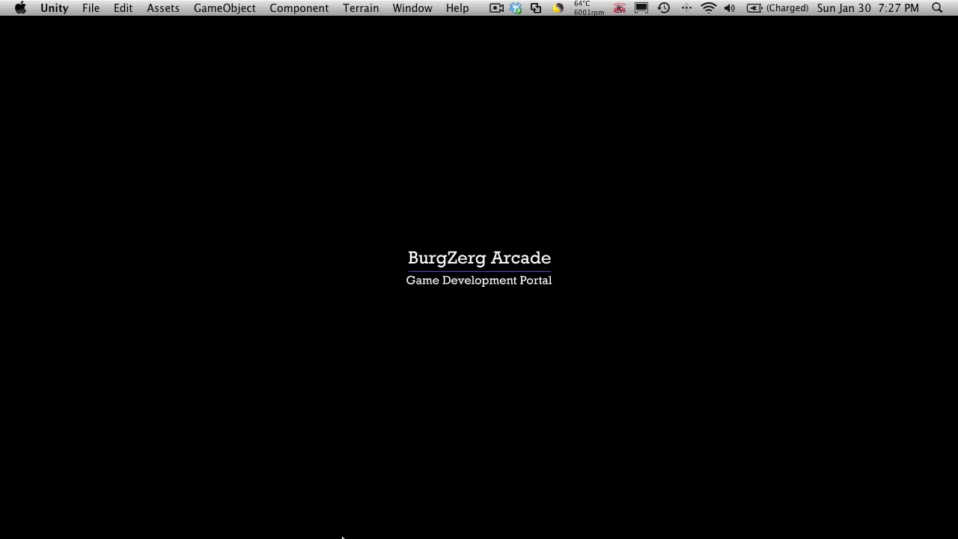
Step: Bring the Unity editor forward on the Tutorial scene with GameMaster's scripts visible
click(361, 523)
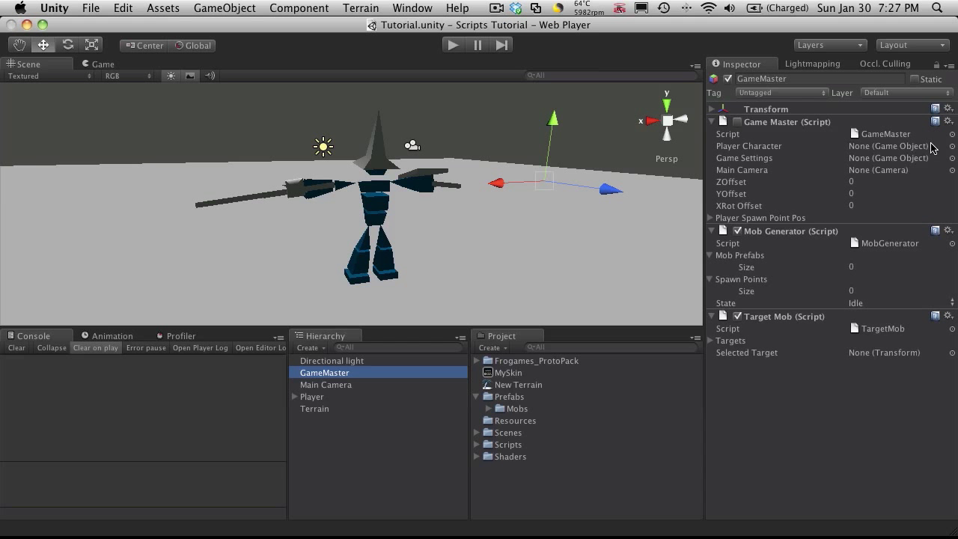
Step: Turn off the Target Mob script on GameMaster, leaving the Game Master options unchanged
click(949, 121)
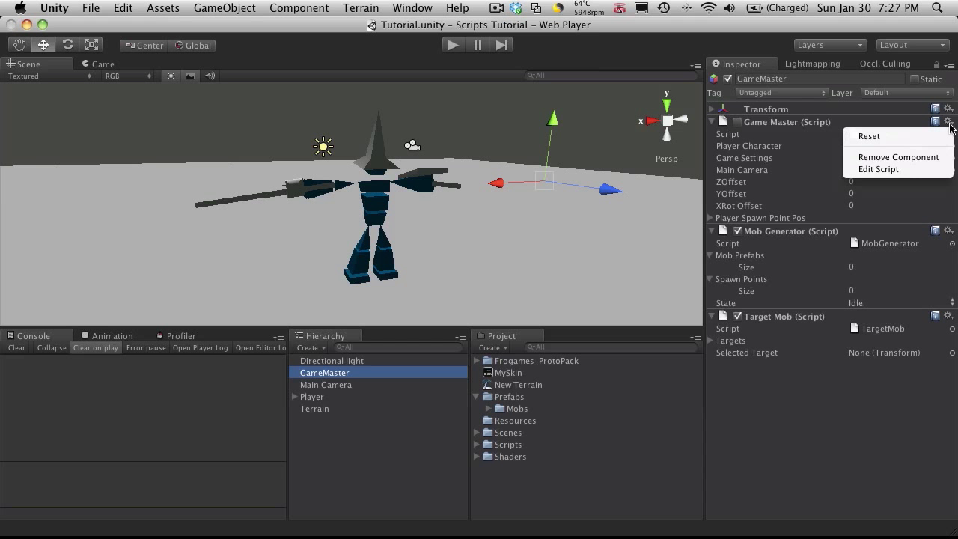
click(927, 159)
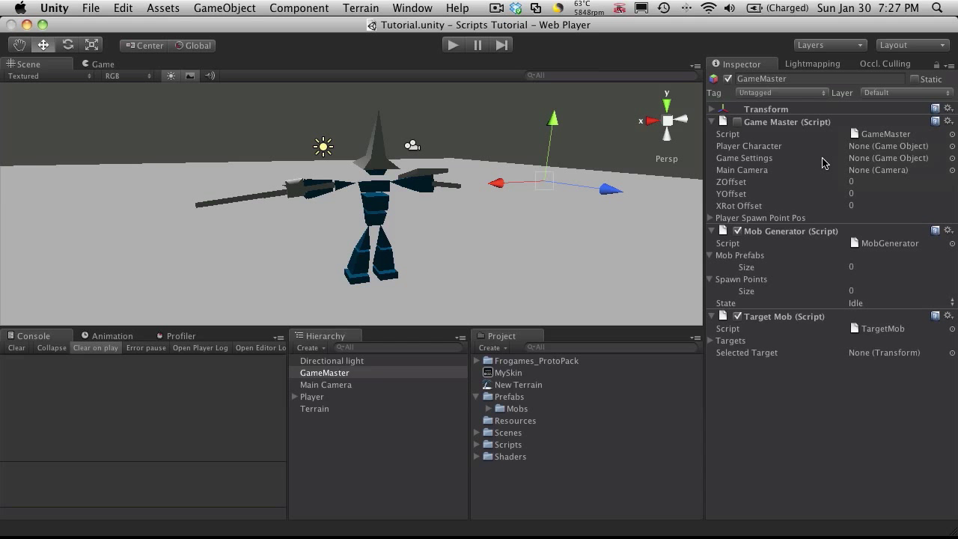
click(738, 316)
Step: Create a new folder named Objects under Prefabs, next to Mobs
click(544, 474)
click(508, 409)
click(506, 398)
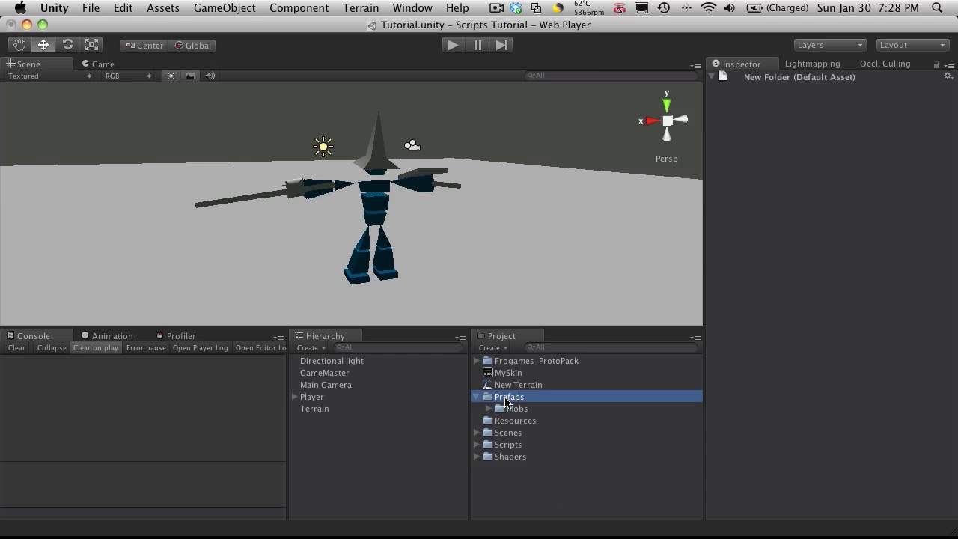
right_click(506, 403)
mouse_move(603, 331)
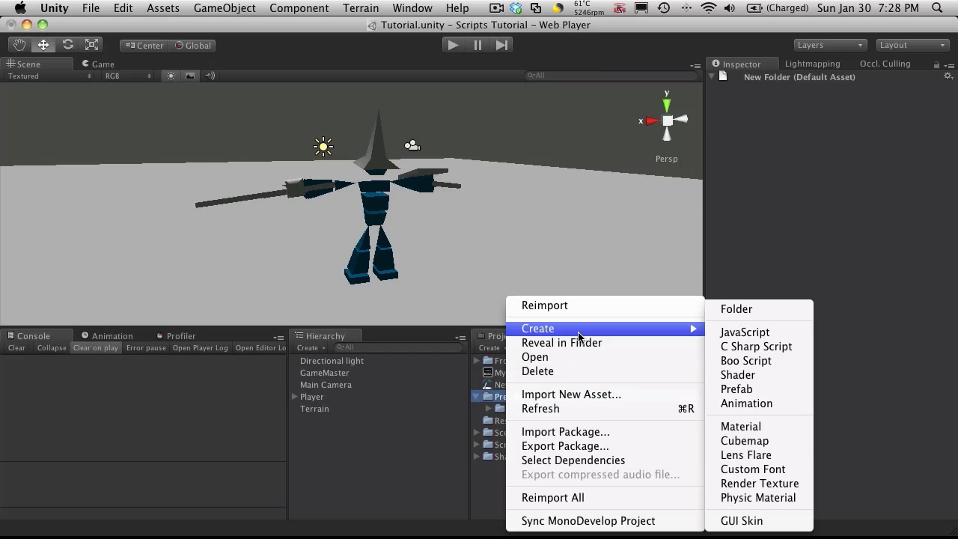
click(741, 310)
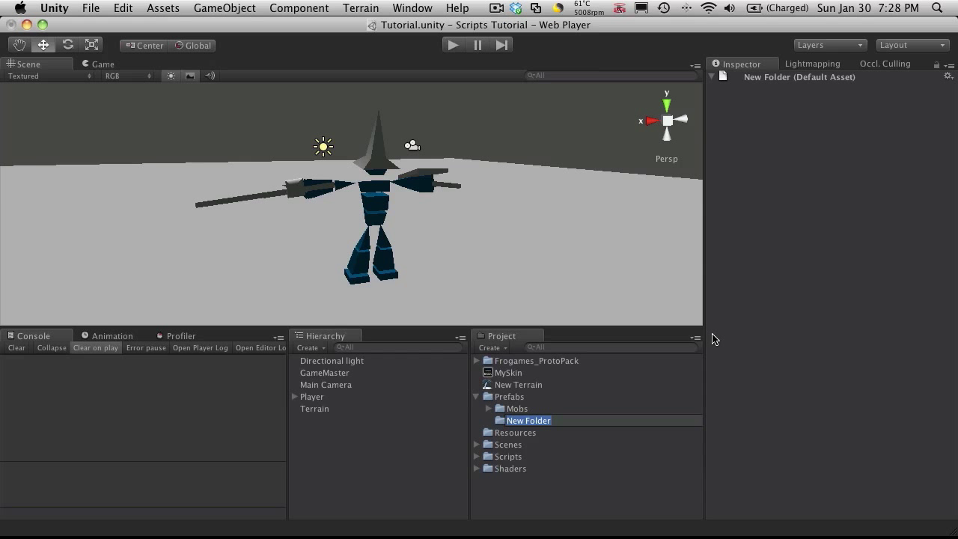
text(G)
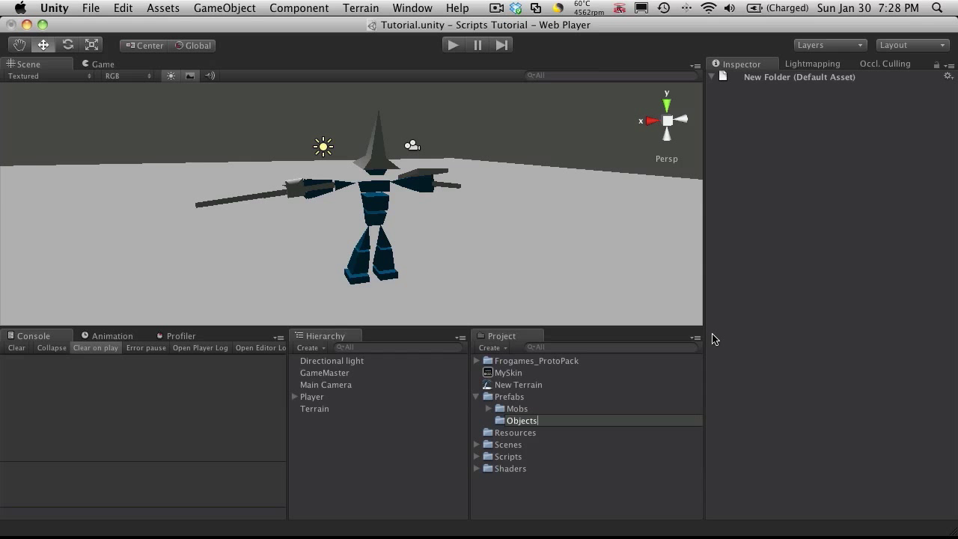
key(Return)
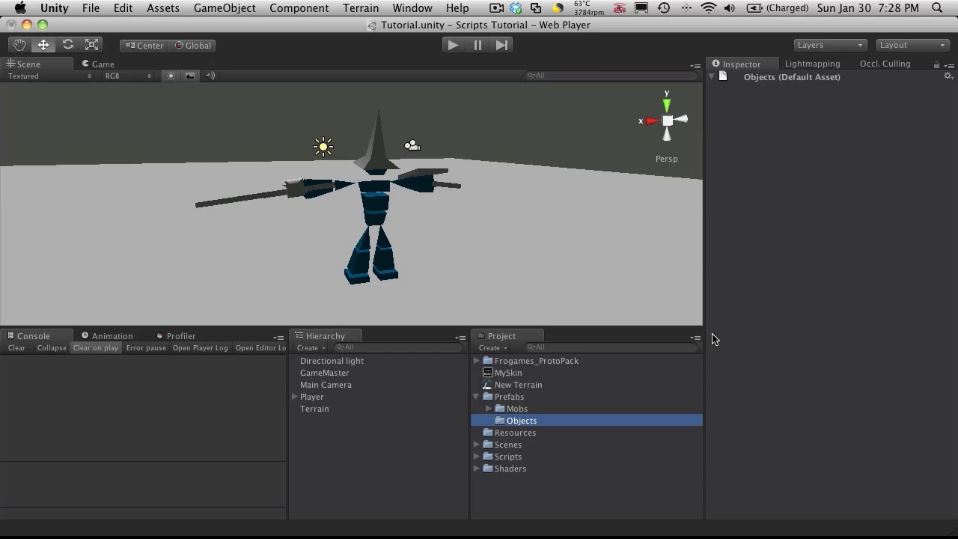
Step: Add an empty prefab called Spawn Point to the Objects folder
right_click(527, 422)
mouse_move(611, 331)
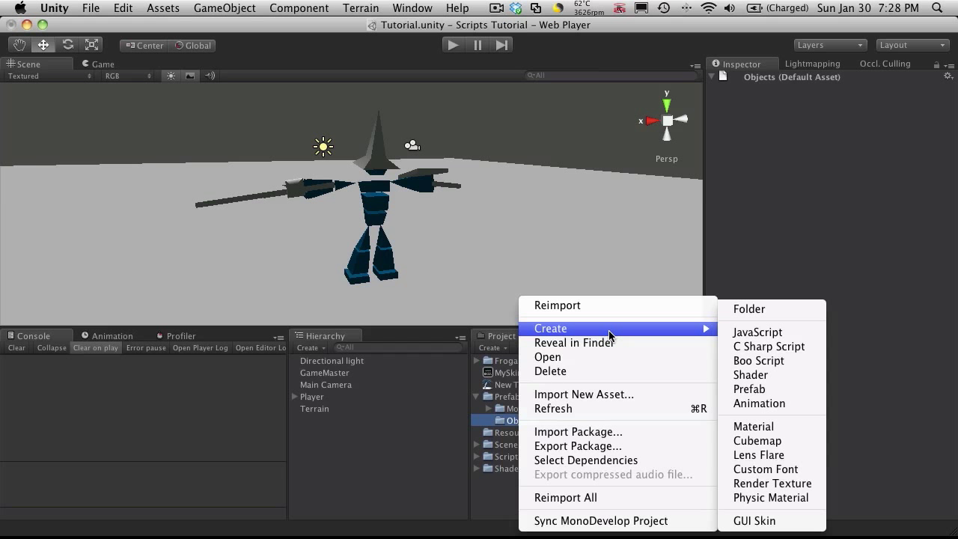
click(765, 387)
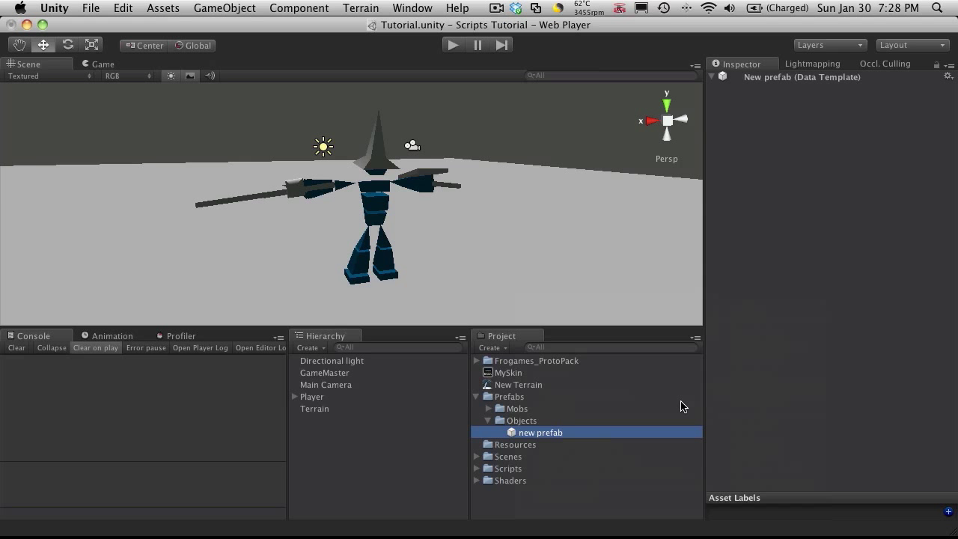
text(Spawn)
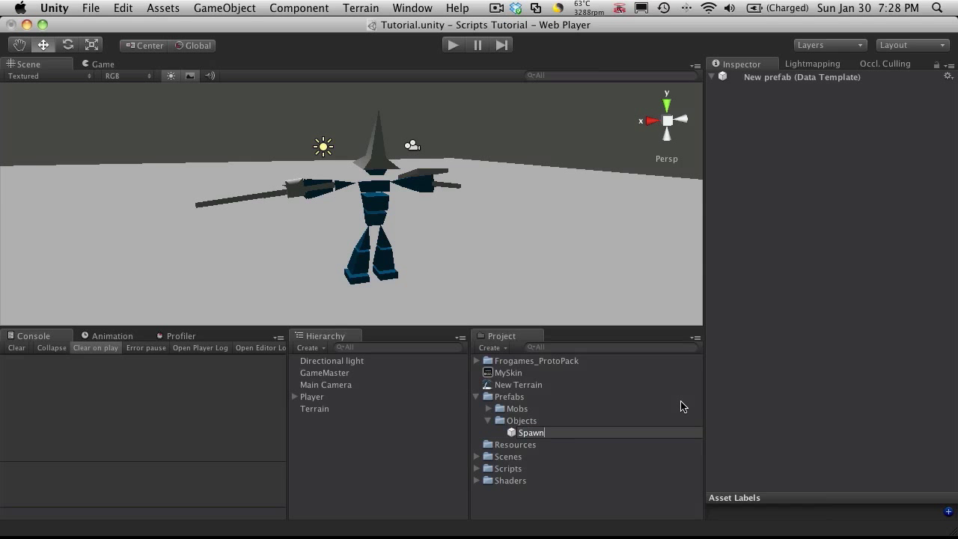
text( Point)
key(Return)
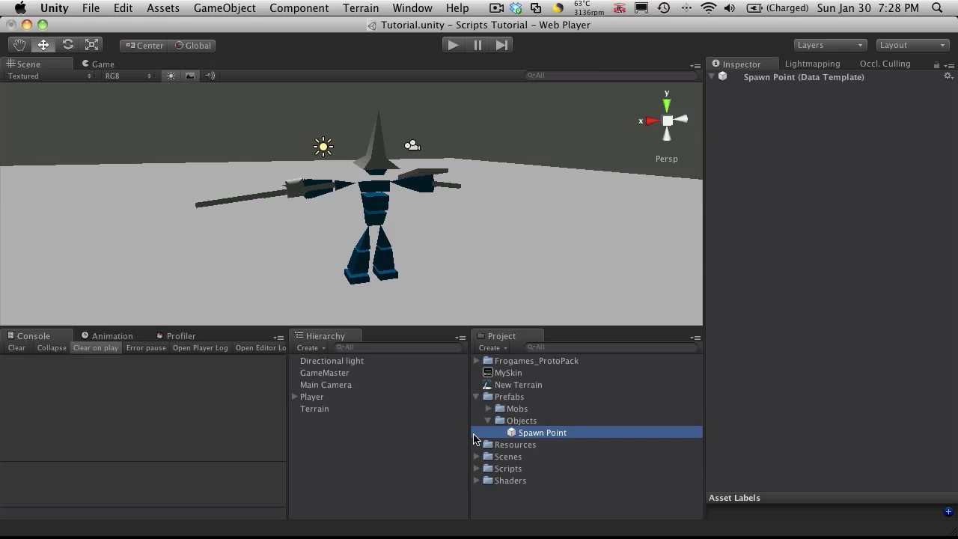
Step: Check the Scenes folder, then expand Scripts to list EnemyAI, GameMaster, MobGenerator, TargetMob and Targetting
click(478, 457)
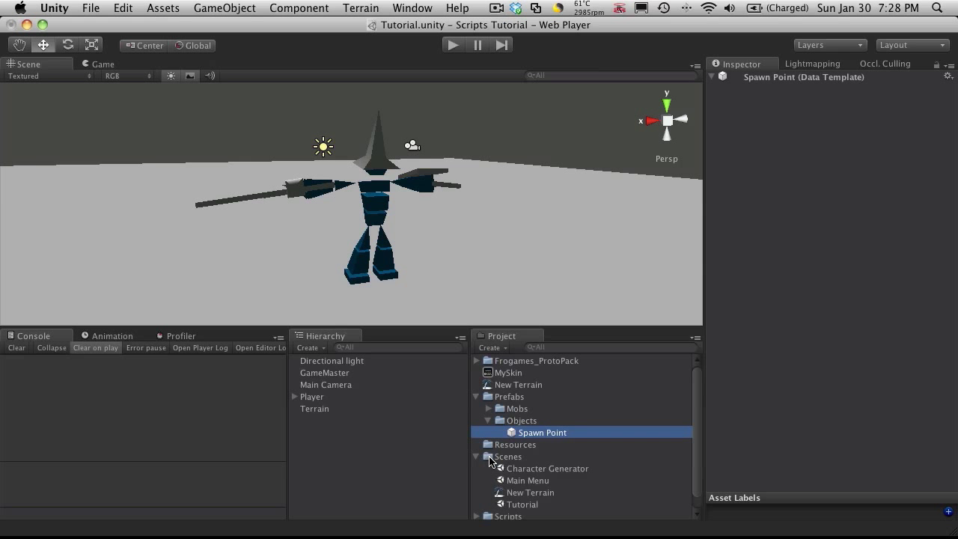
scroll(561, 466, down, 1)
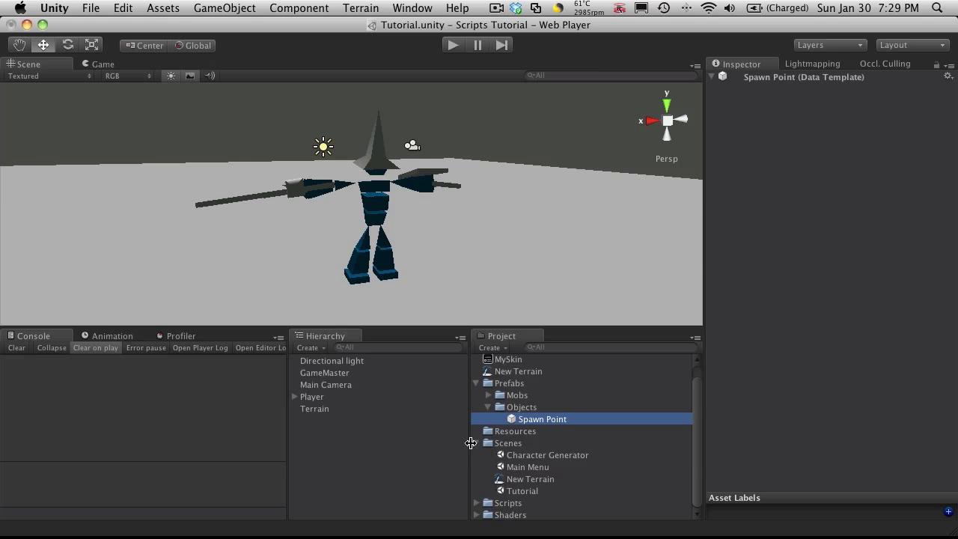
click(477, 443)
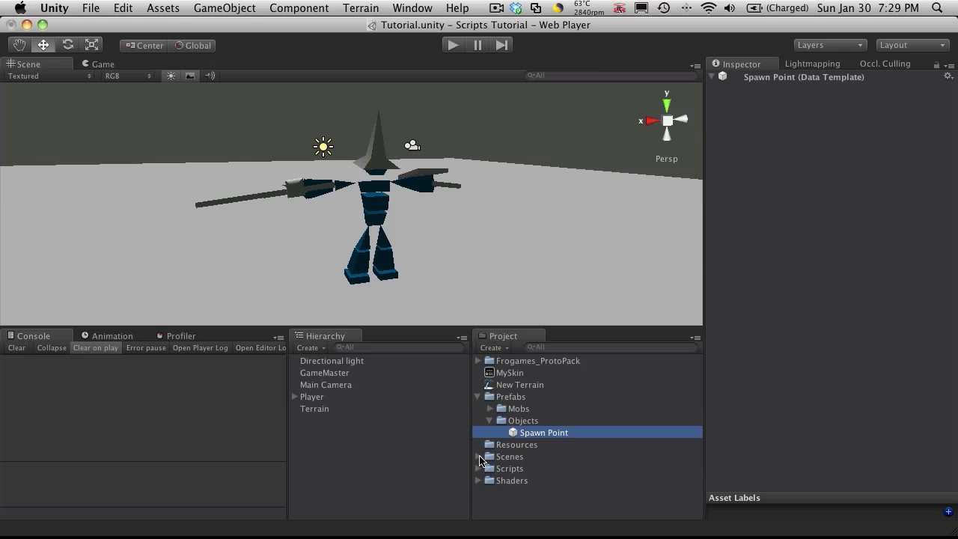
click(478, 468)
scroll(600, 449, down, 5)
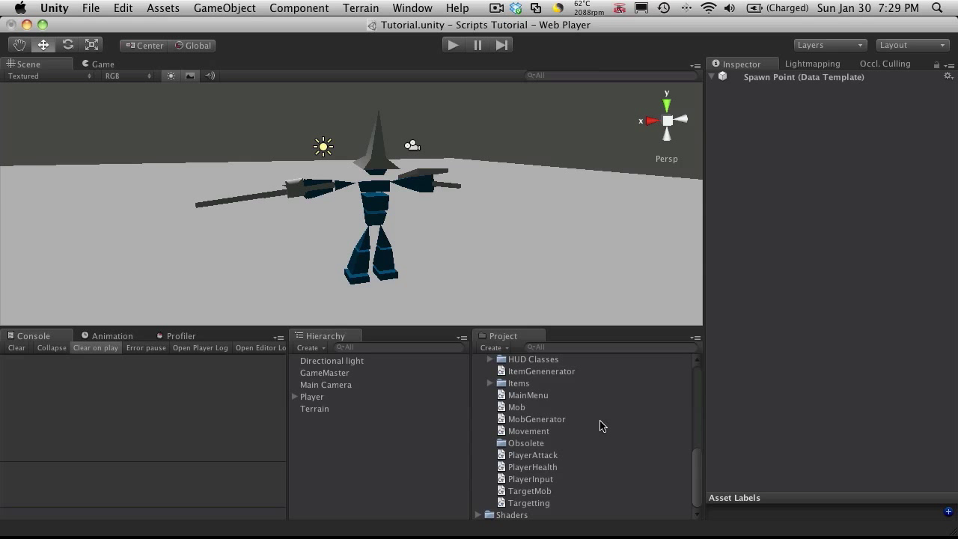
scroll(601, 426, up, 3)
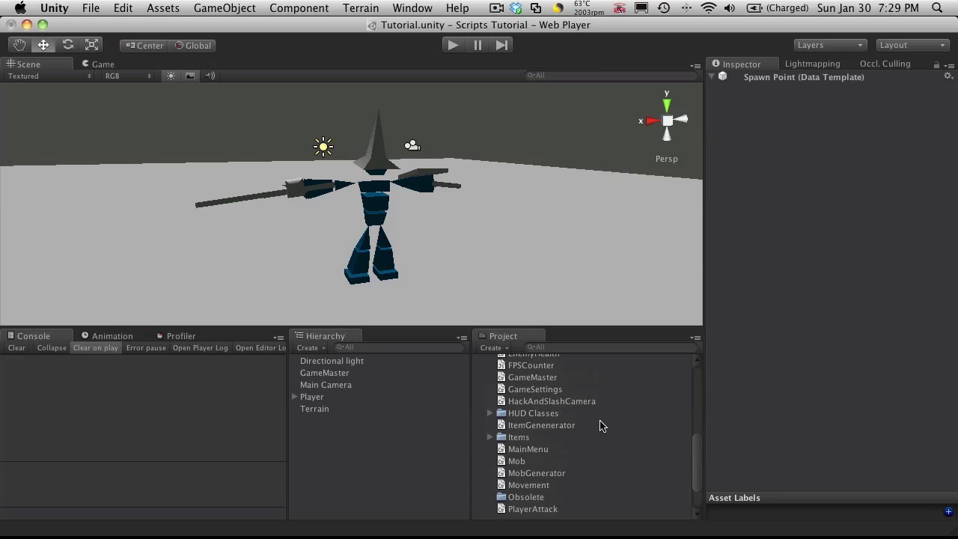
scroll(600, 426, up, 3)
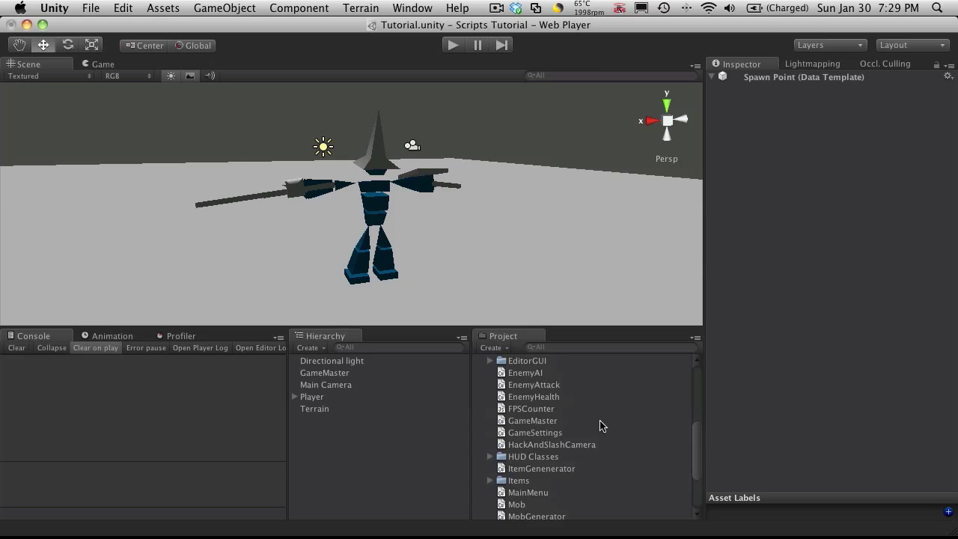
Step: Search the project for 'spa' and open the SpawnPoint script's source code
click(491, 457)
click(490, 456)
click(607, 347)
text(spawn)
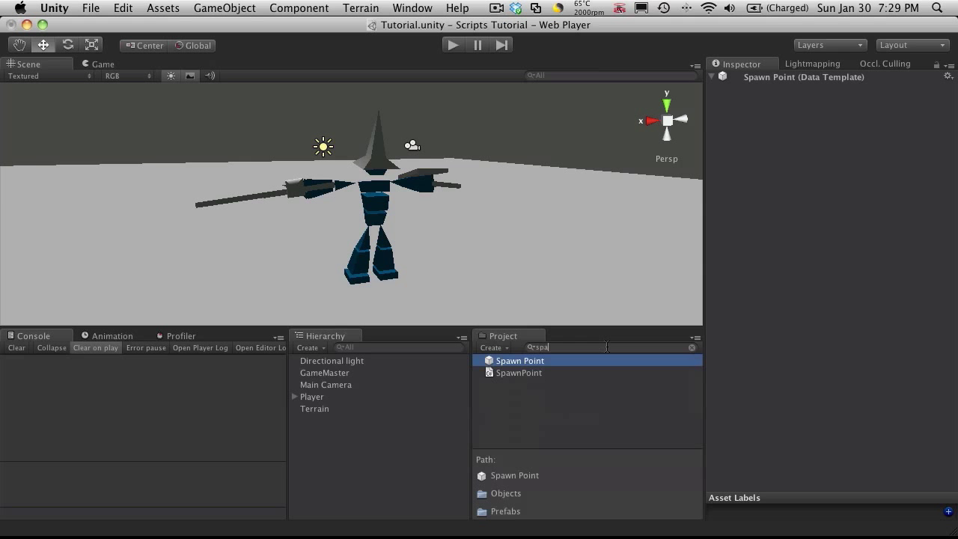
click(515, 374)
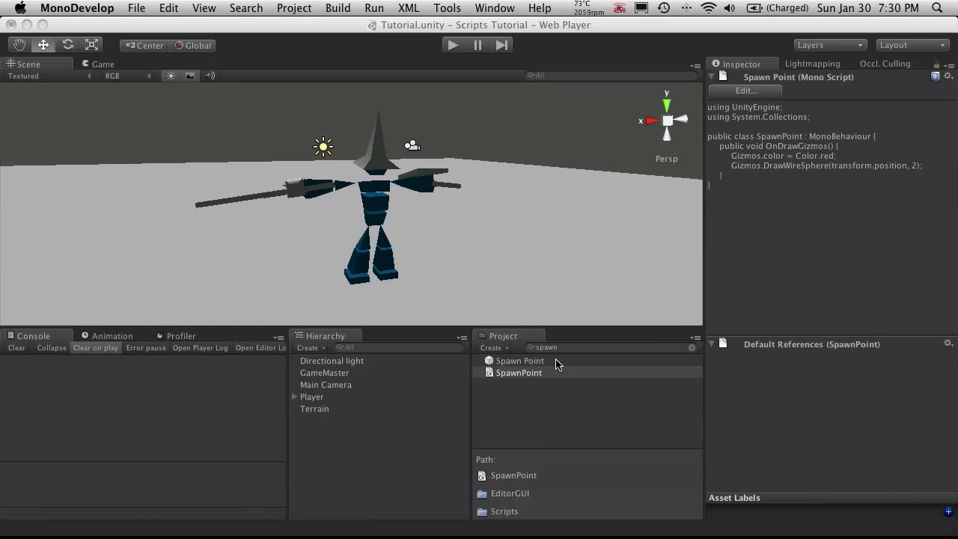
mouse_move(493, 515)
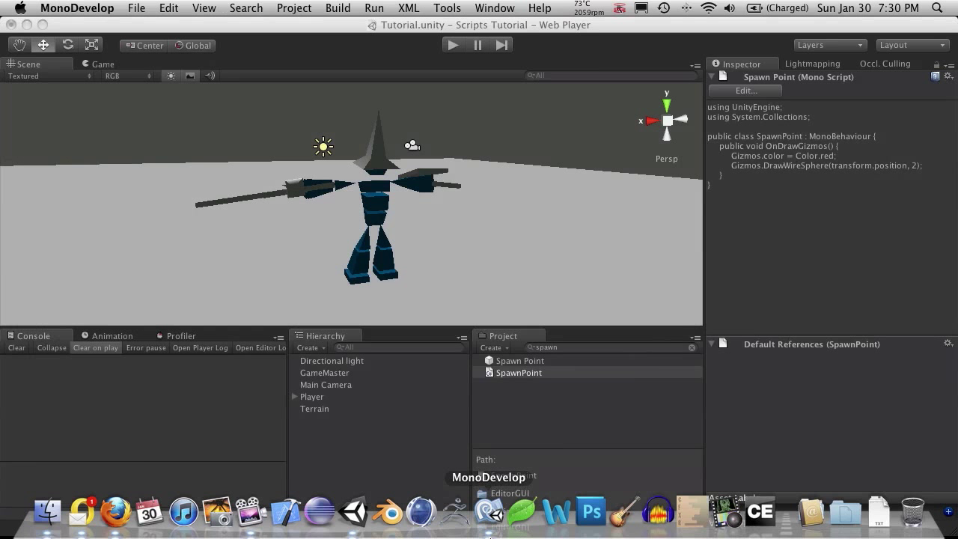
Step: Insert a [AddComponentMenu()] line above the SpawnPoint class declaration
click(494, 514)
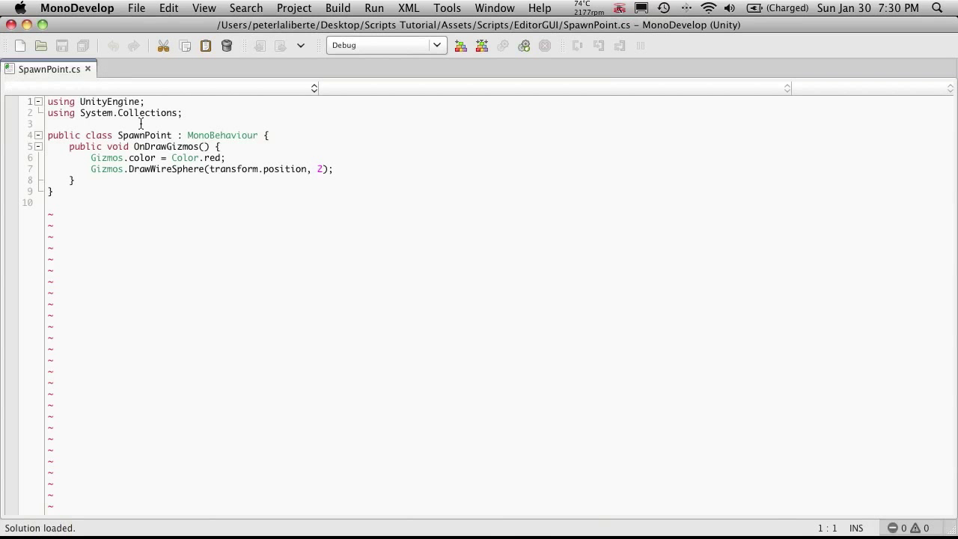
click(161, 126)
key(Return)
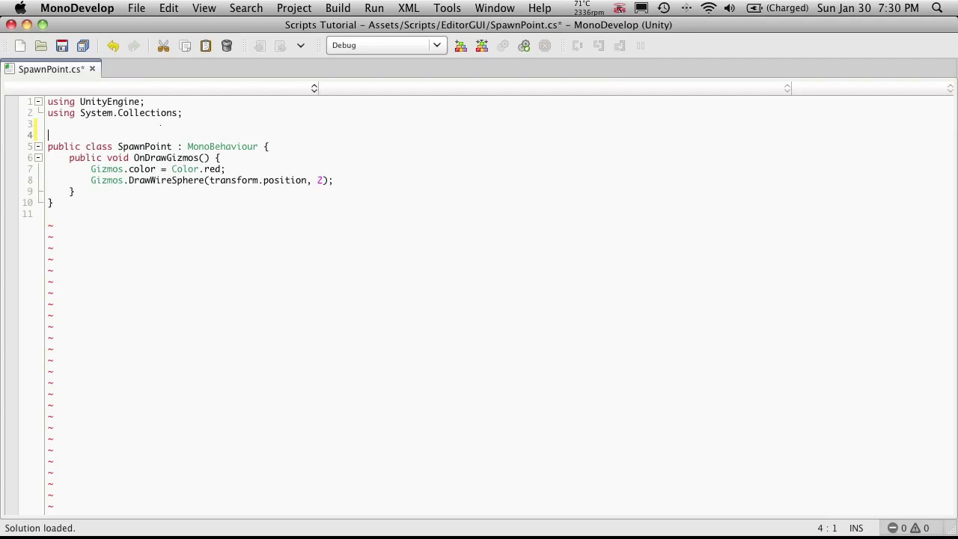
text([AddCom)
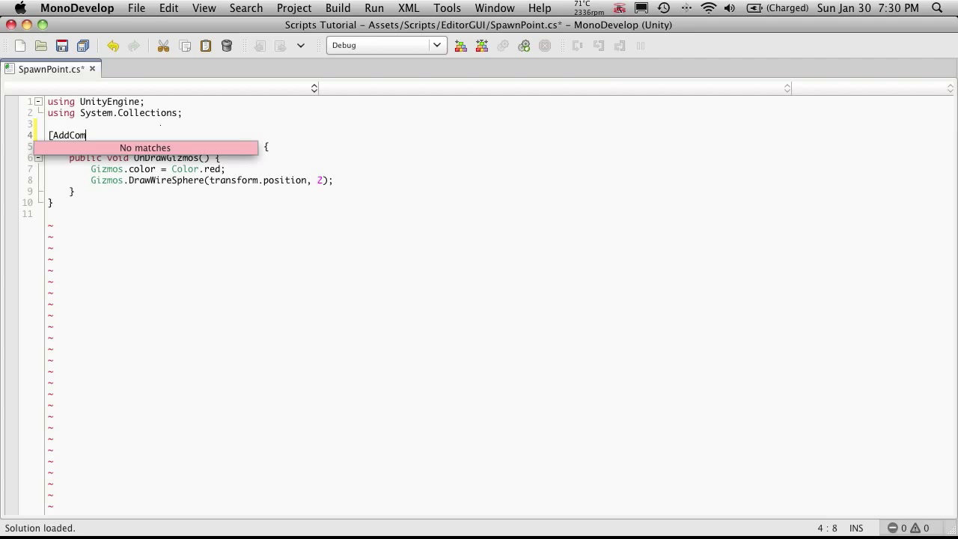
text(ponentMenu)
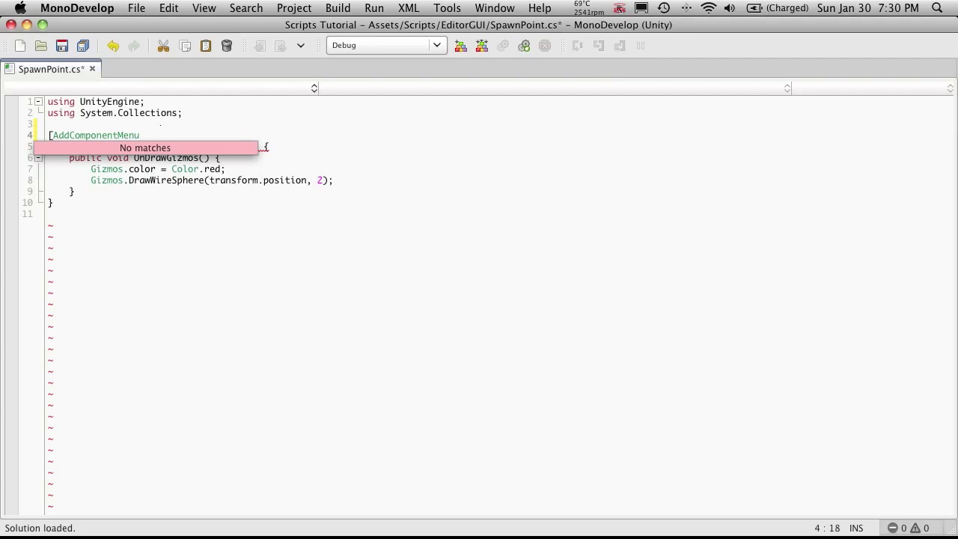
text(()])
key(Left)
key(Left)
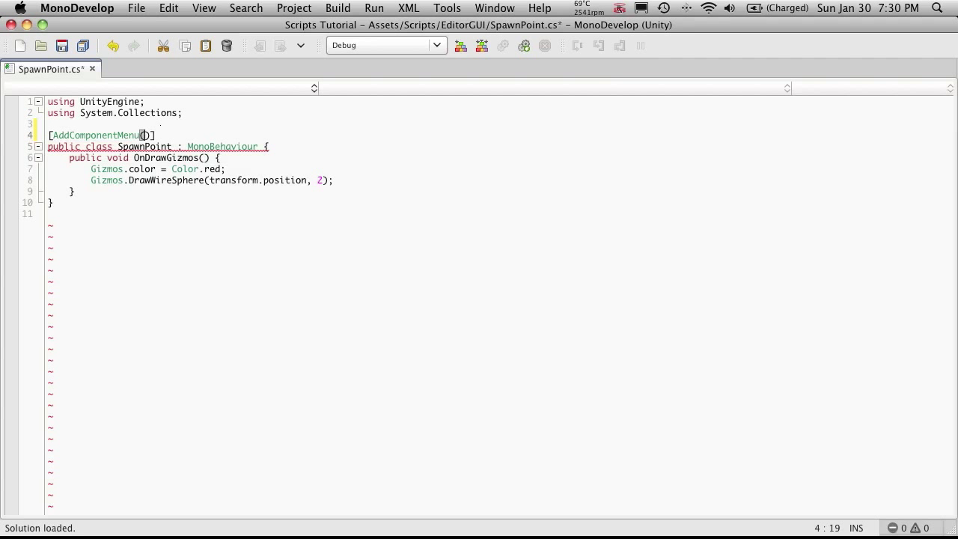
key(super+Tab)
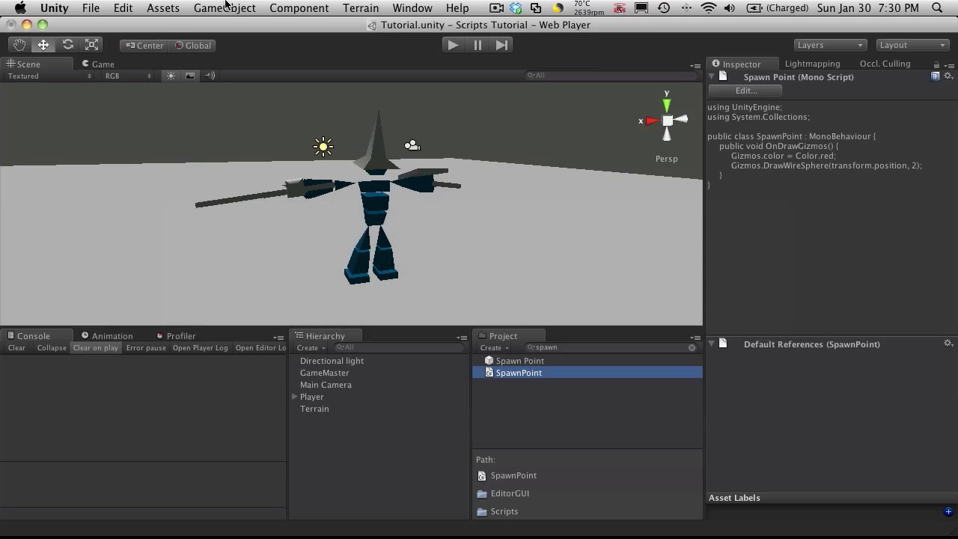
click(294, 6)
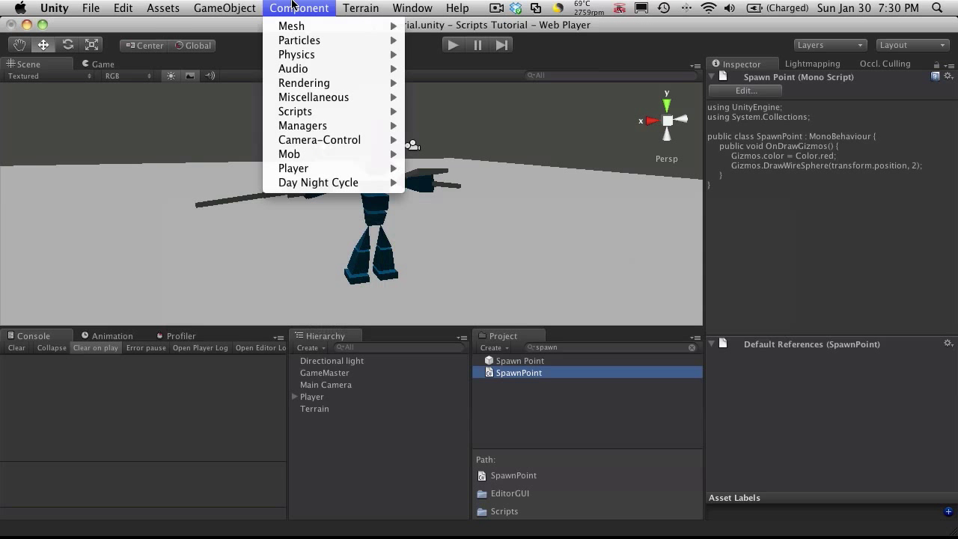
mouse_move(320, 187)
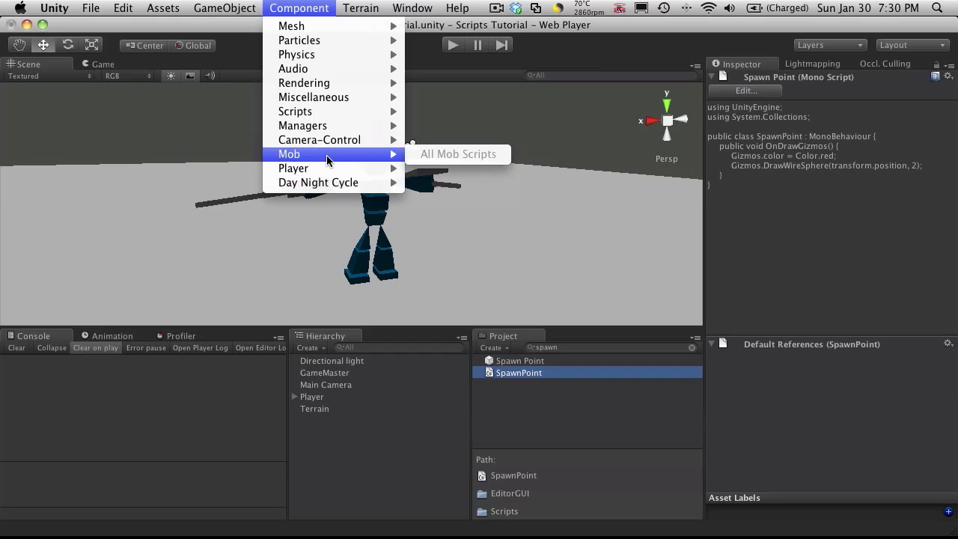
mouse_move(335, 129)
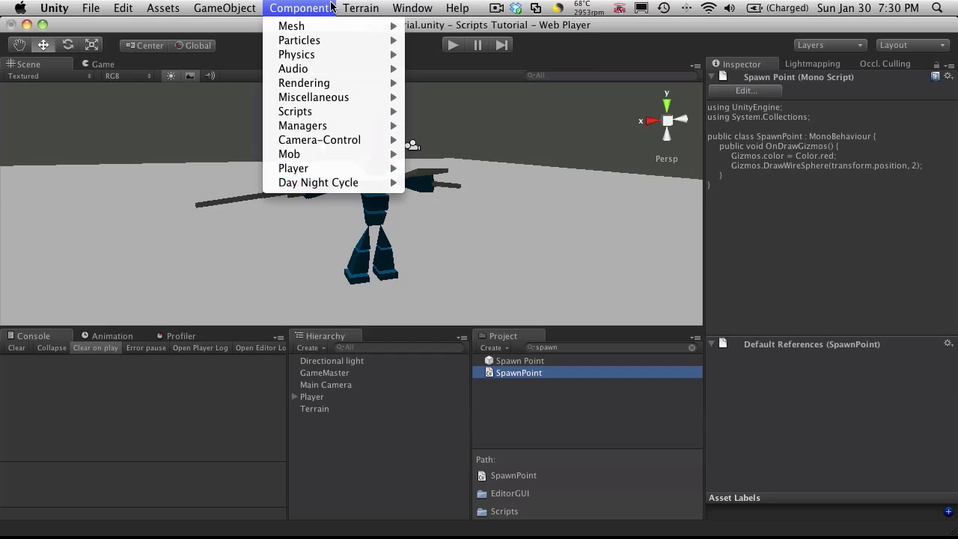
mouse_move(277, 183)
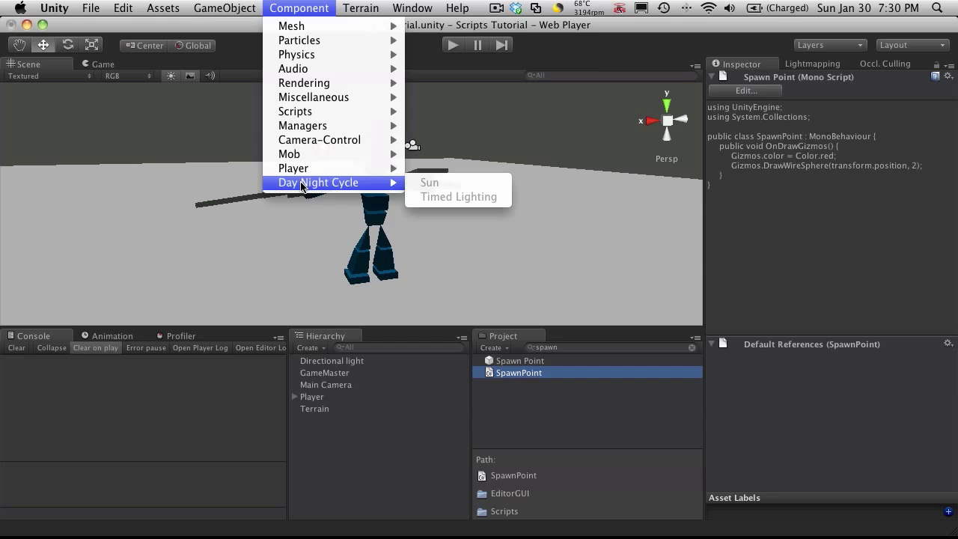
click(372, 454)
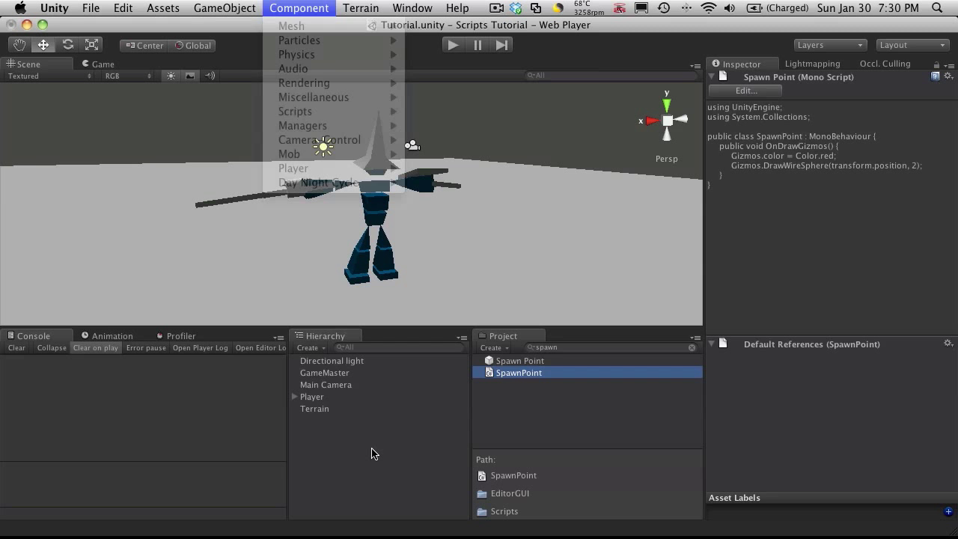
mouse_move(354, 512)
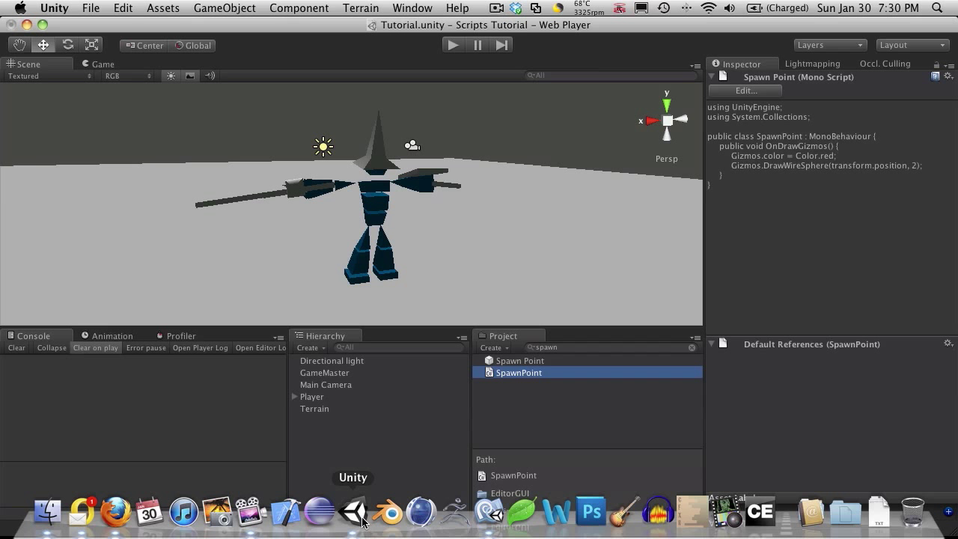
key(super+Tab)
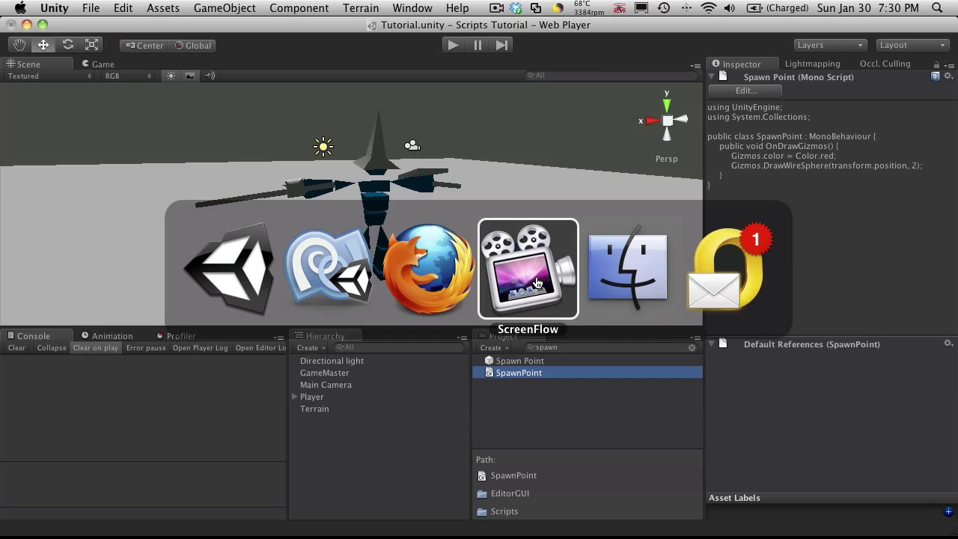
Step: Fill AddComponentMenu with "Hack And Slash Tutorial/Objects/Spawn Point" and save SpawnPoint.cs
click(329, 270)
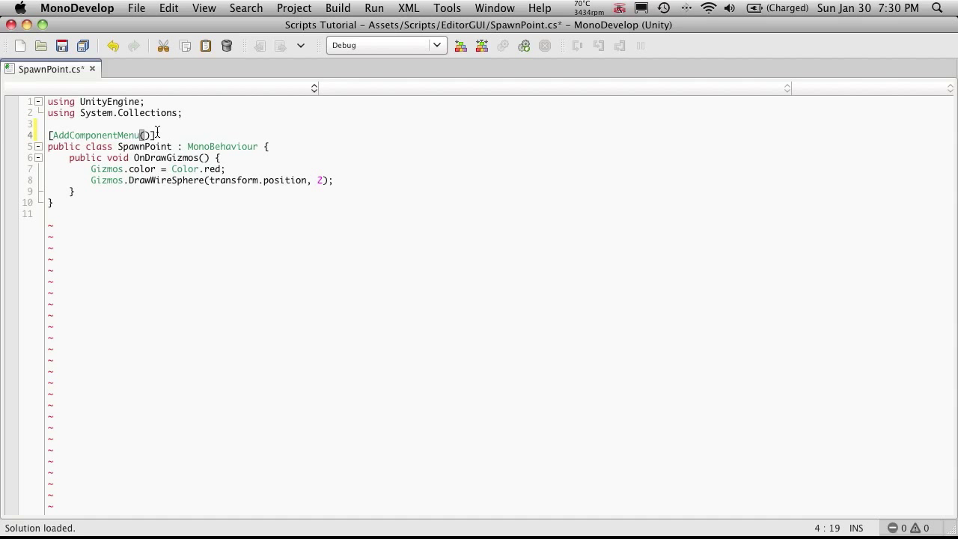
text(Hac)
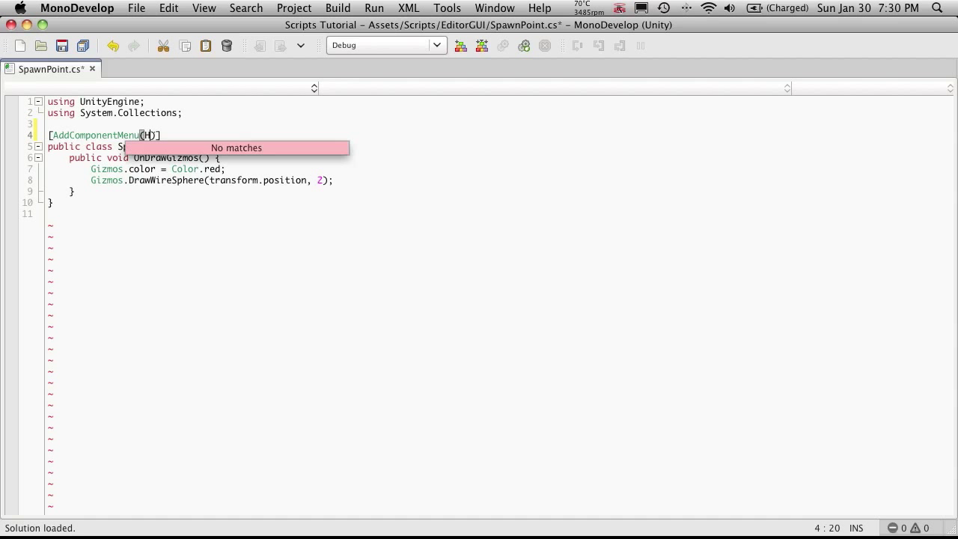
key(BackSpace)
key(BackSpace)
key(BackSpace)
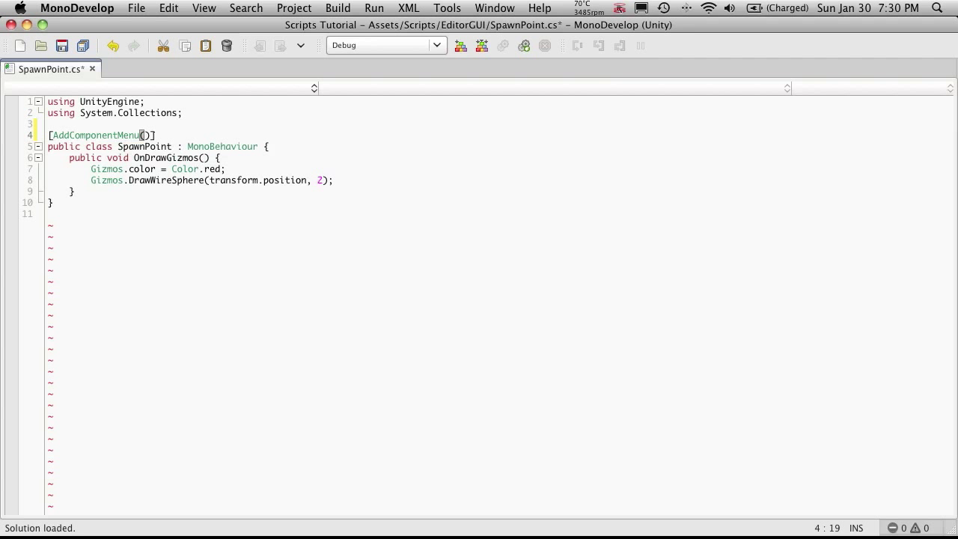
text("Hack And Slash)
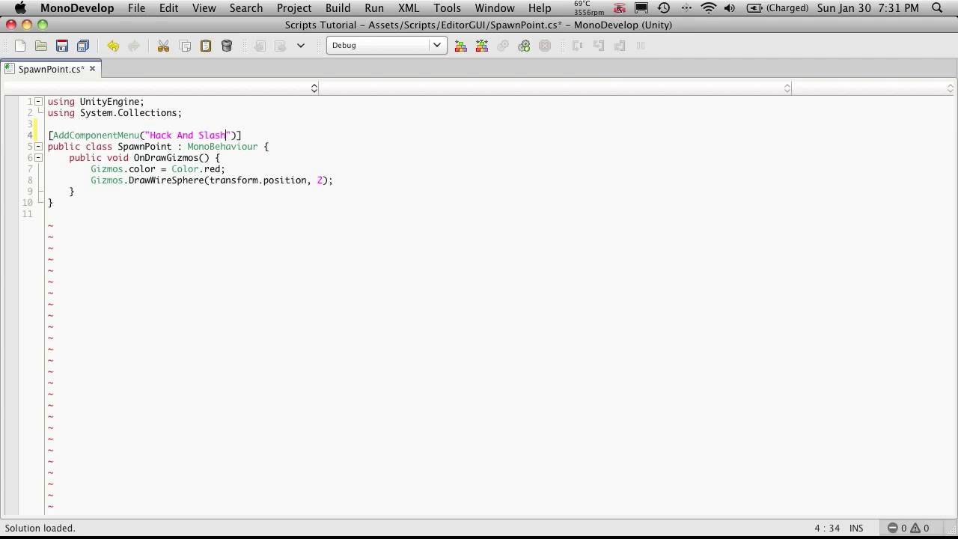
text( Tutorial/Objects)
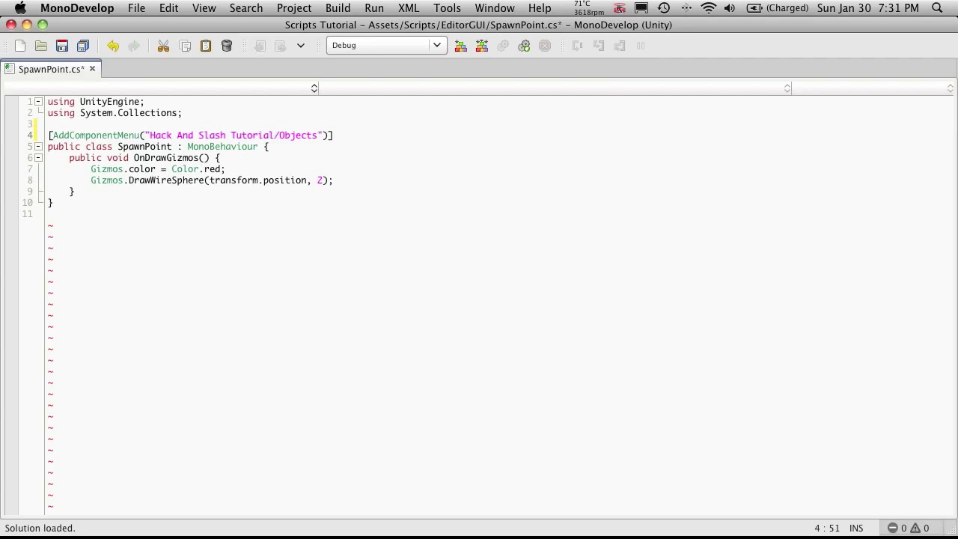
text(/Spawn Point)
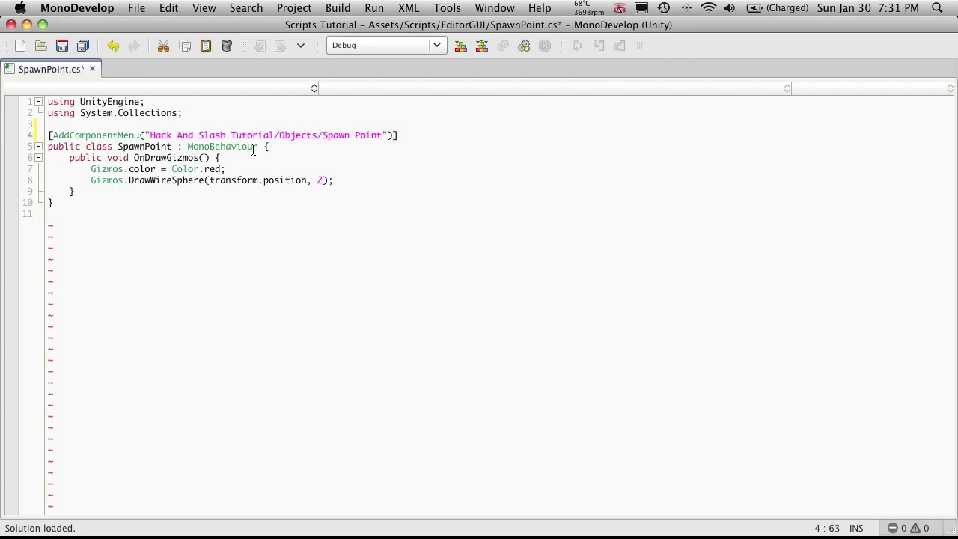
key(super+s)
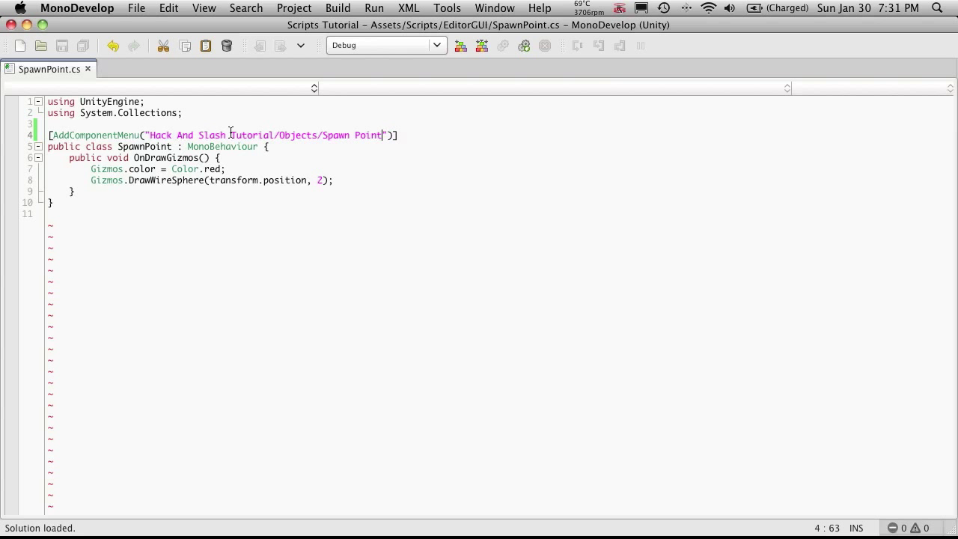
key(super+Tab)
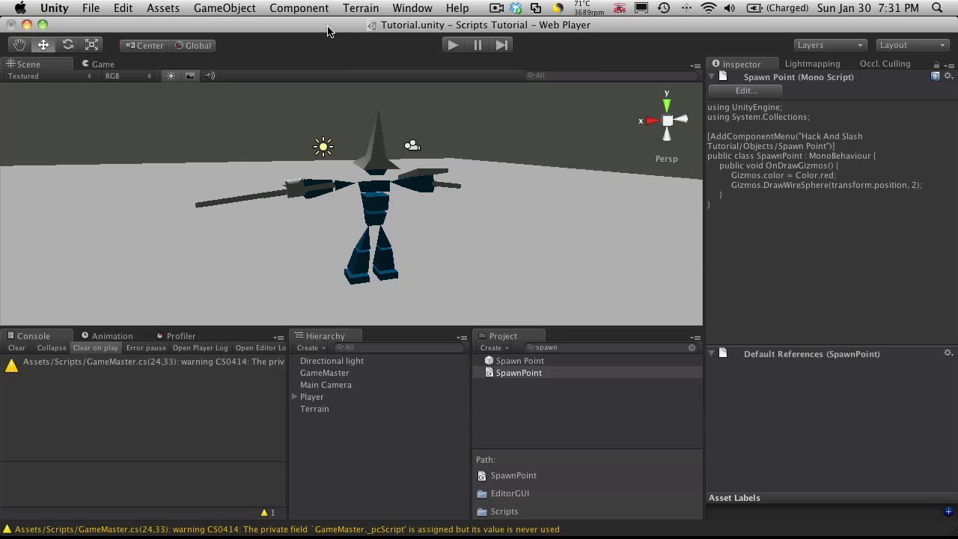
Step: Verify the Component menu offers Hack And Slash Tutorial > Objects > Spawn Point
click(316, 10)
mouse_move(361, 186)
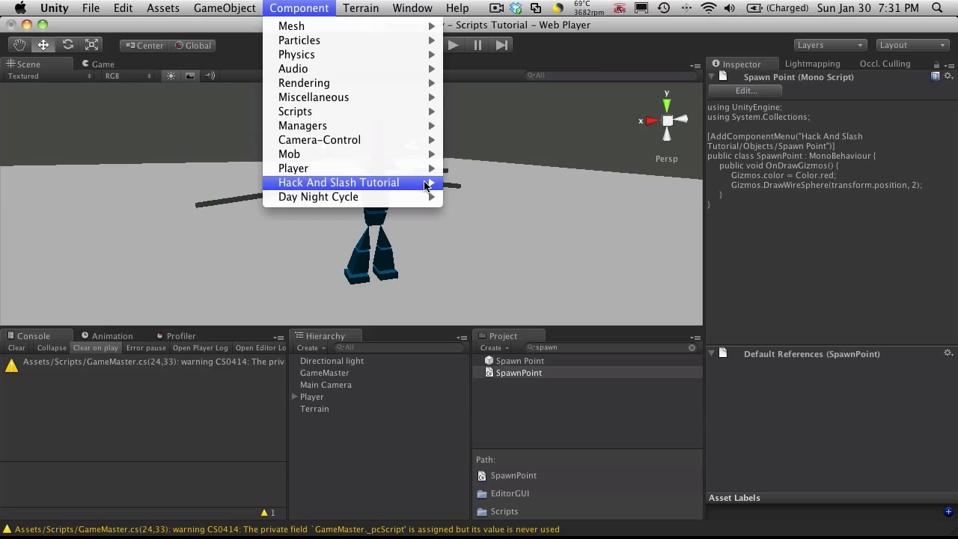
mouse_move(464, 189)
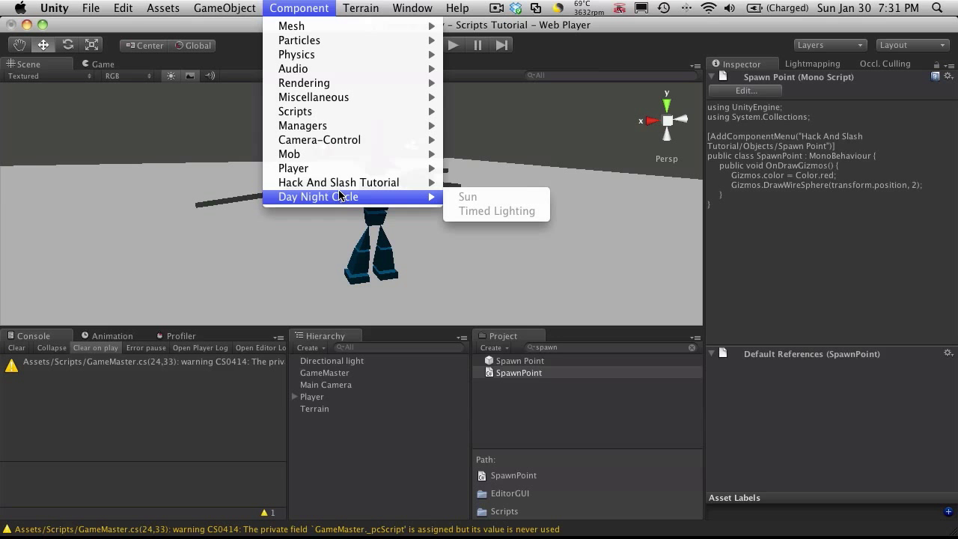
key(super+Tab)
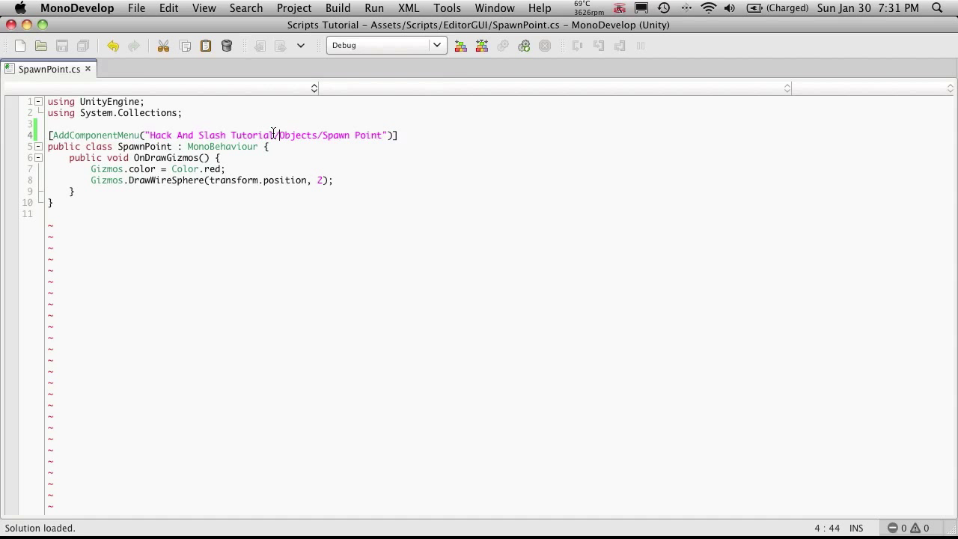
Step: Undo the menu path string, then redo it from the Edit menu to restore it
drag(275, 134, 151, 135)
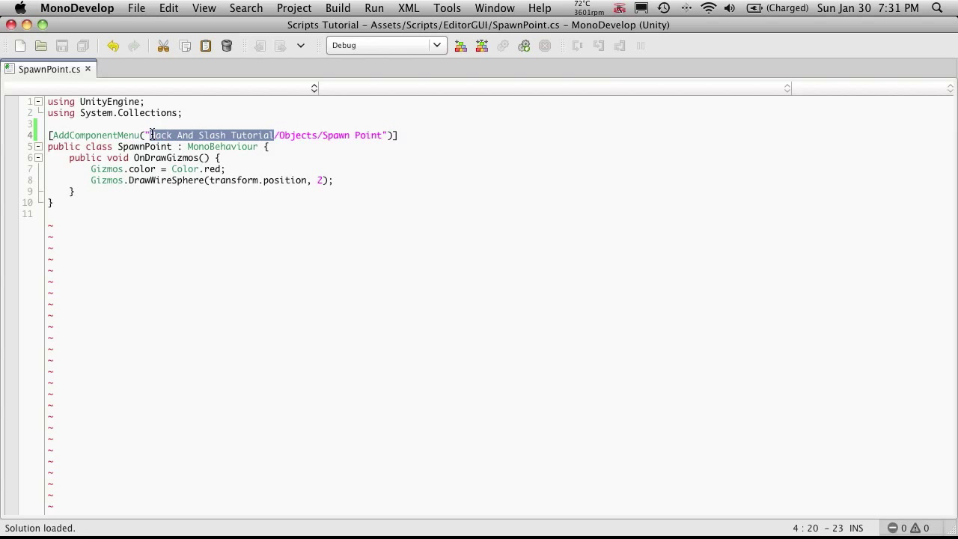
key(super+z)
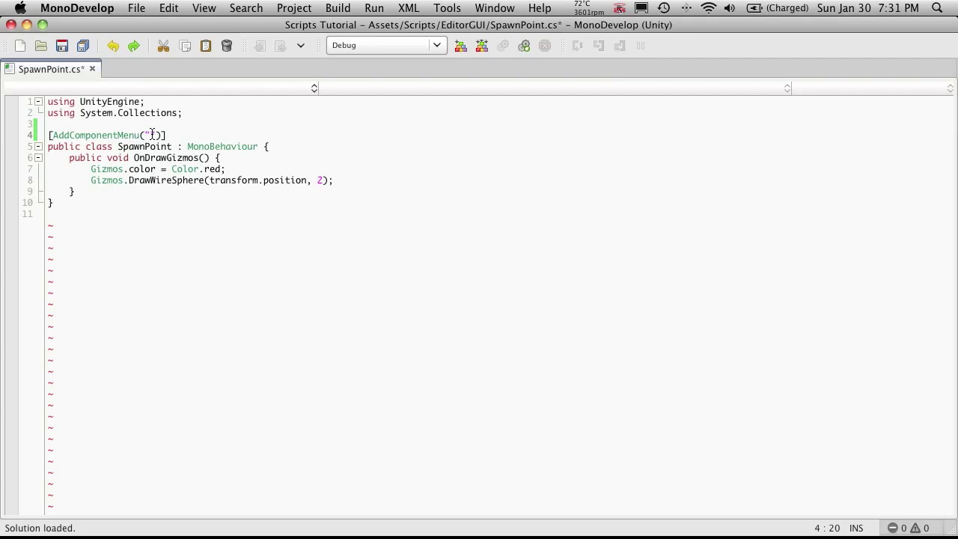
click(166, 7)
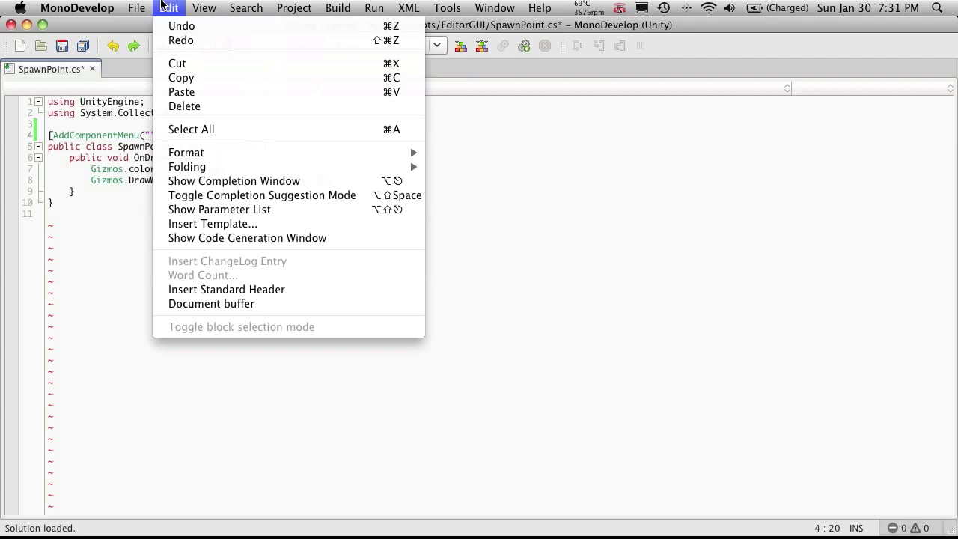
click(193, 41)
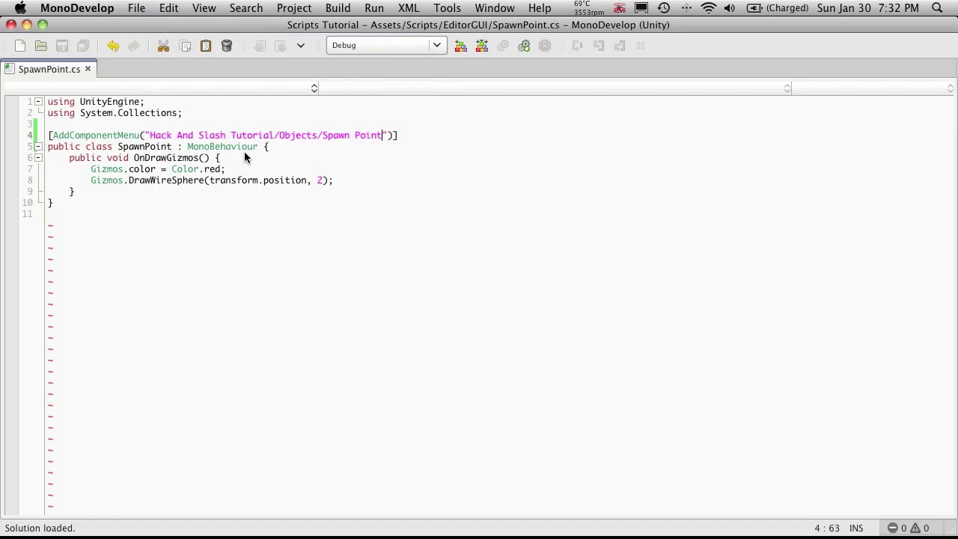
Step: Select and cut the 'Hack And Slash Tutorial/' prefix before Objects
click(276, 137)
key(shift+Left)
key(shift+Left)
key(alt+shift+Left)
click(280, 135)
drag(280, 136, 149, 135)
key(super+x)
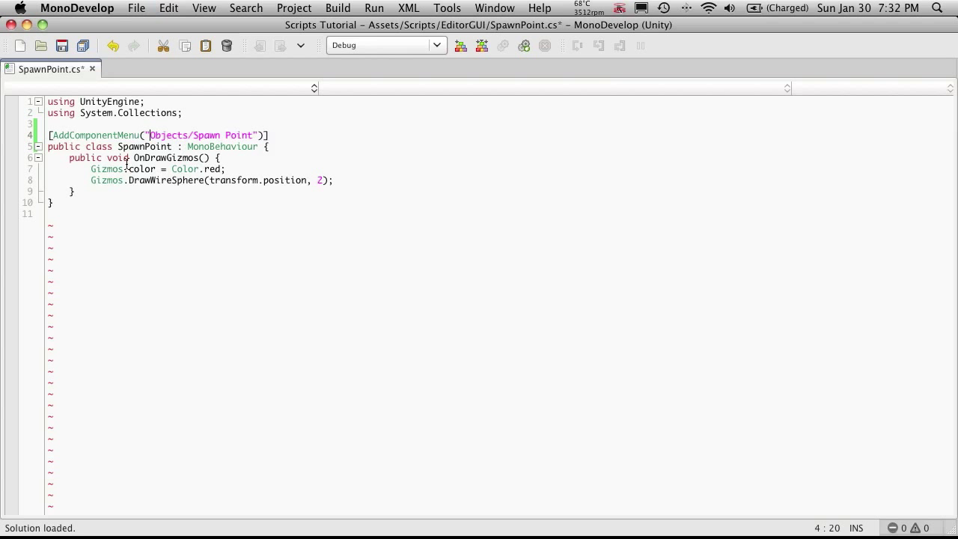
Step: Paste the prefix back, delete the duplicate slash before Objects, and save the script
text(/)
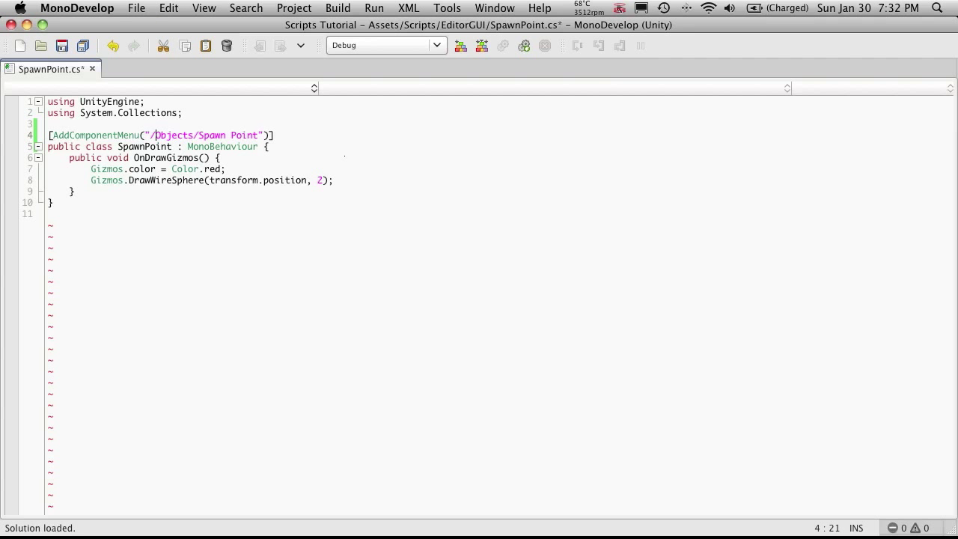
key(super+v)
key(super+z)
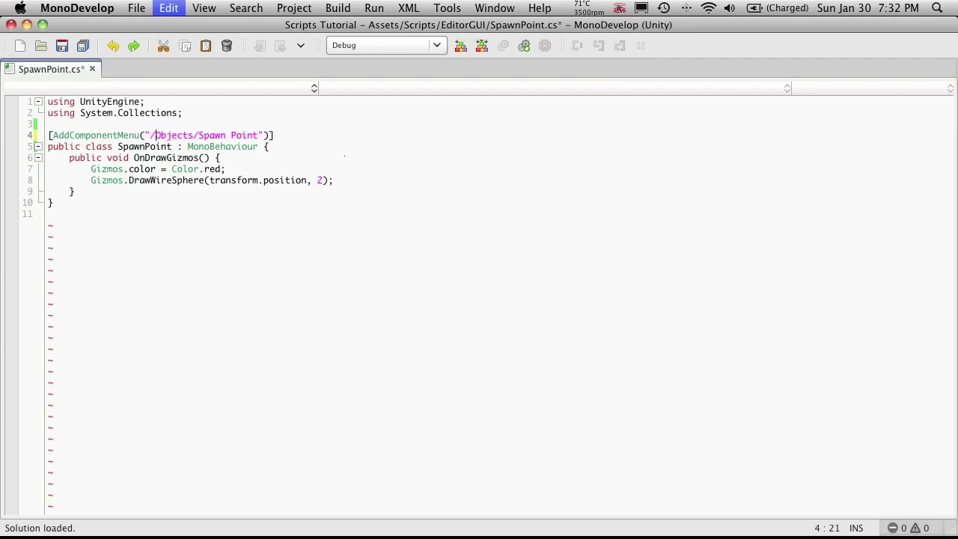
key(super+v)
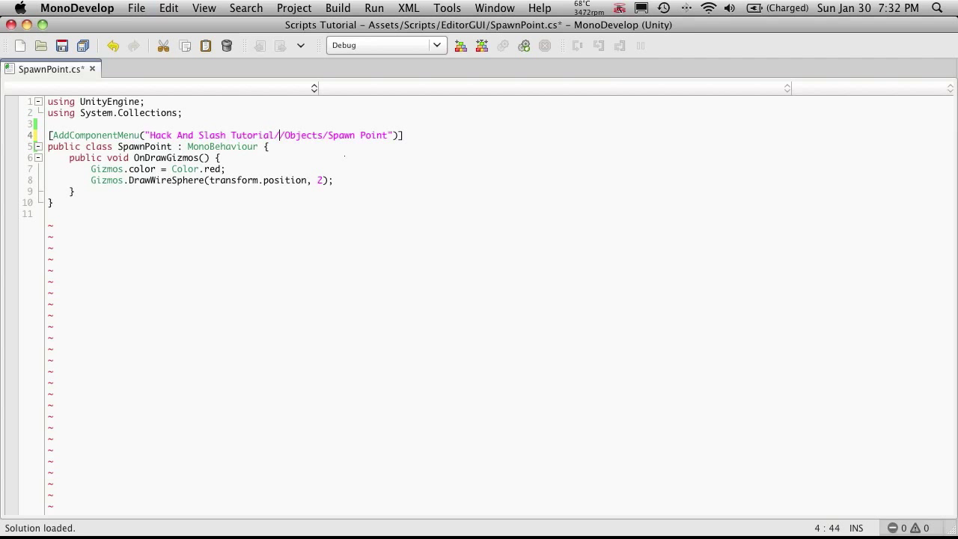
key(Delete)
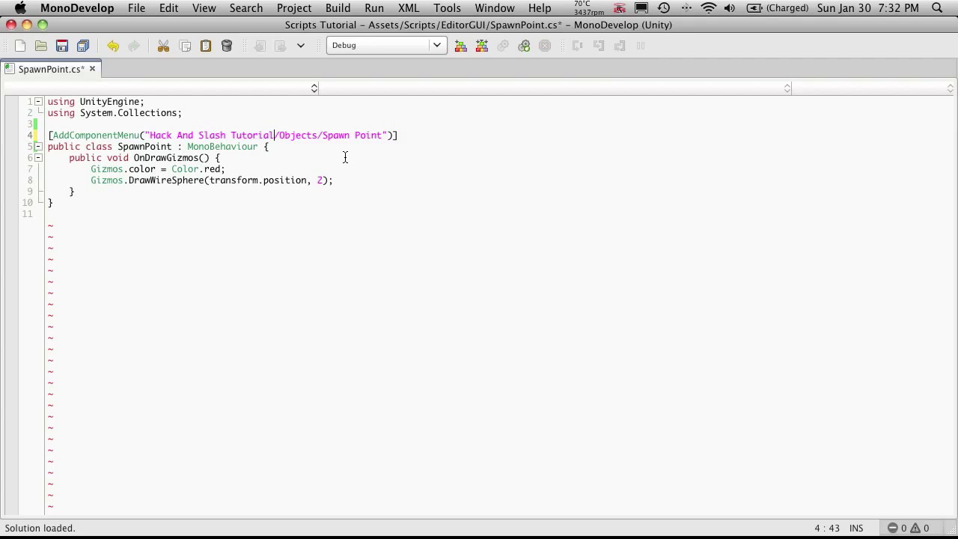
key(super+s)
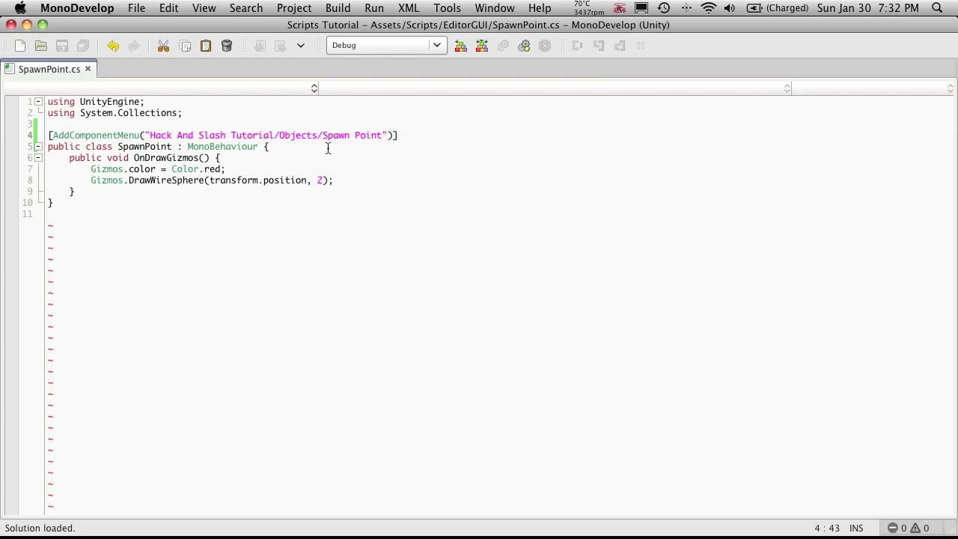
key(super+Tab)
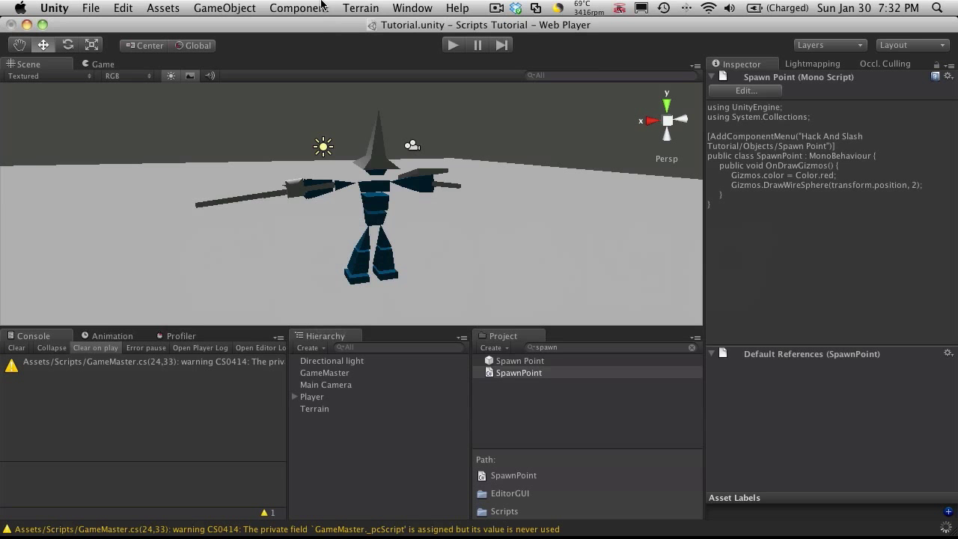
click(321, 8)
mouse_move(419, 183)
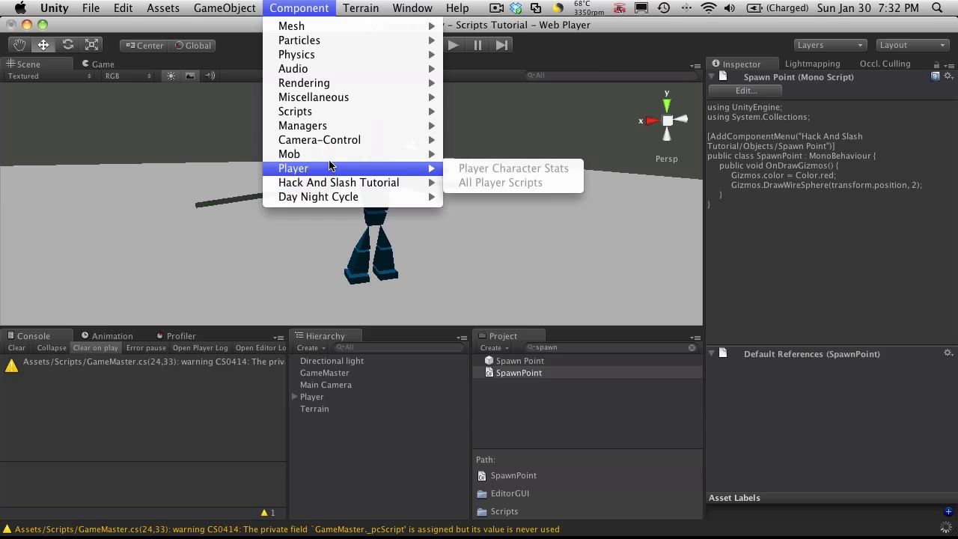
mouse_move(334, 147)
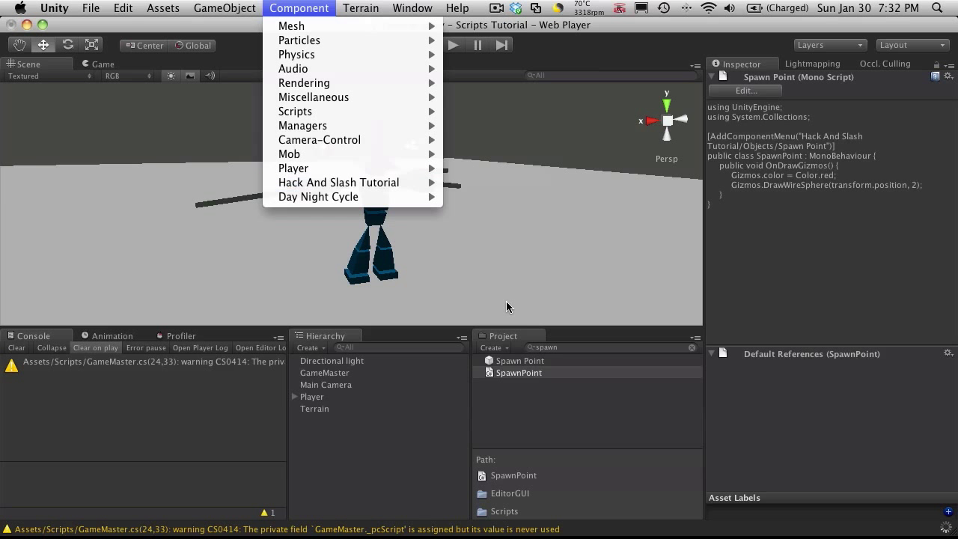
click(464, 405)
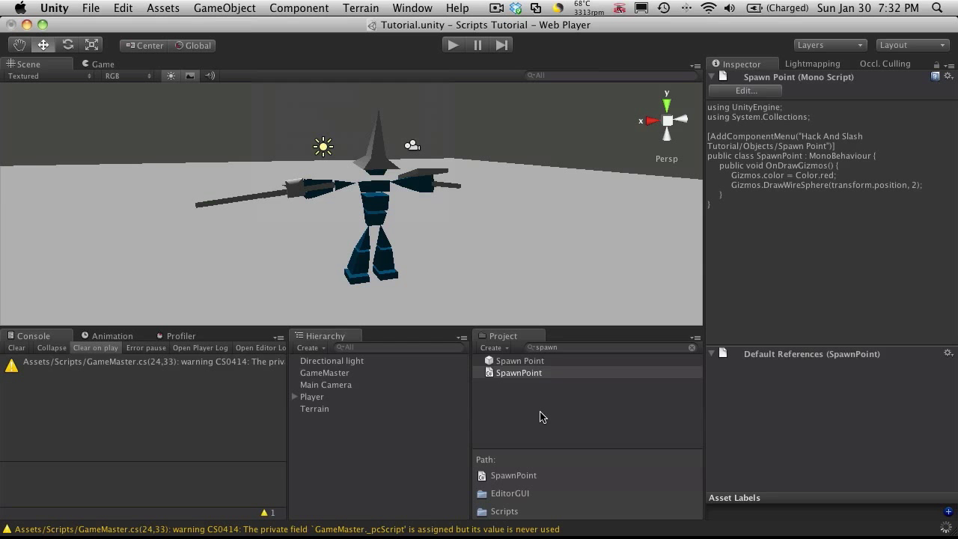
Step: Create a new empty GameObject in the scene
click(325, 443)
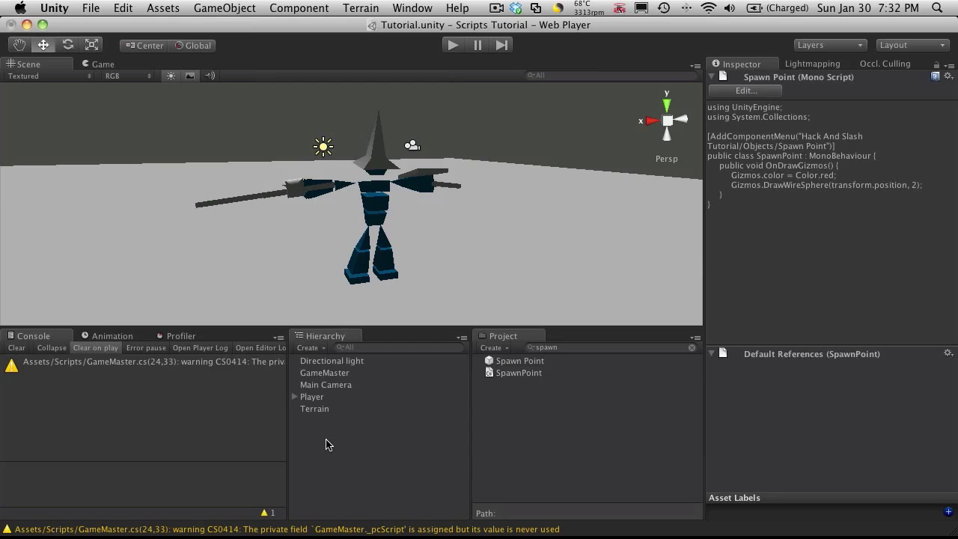
click(163, 8)
mouse_move(225, 7)
click(224, 26)
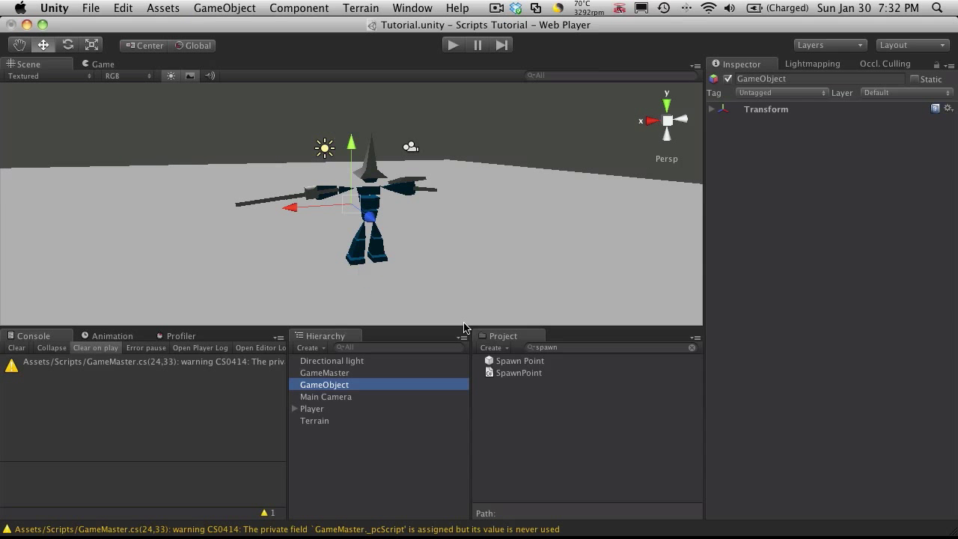
Step: Move the empty object to the right of the player and rename it 'Spawn Point'
alt+drag(343, 277, 524, 242)
key(w)
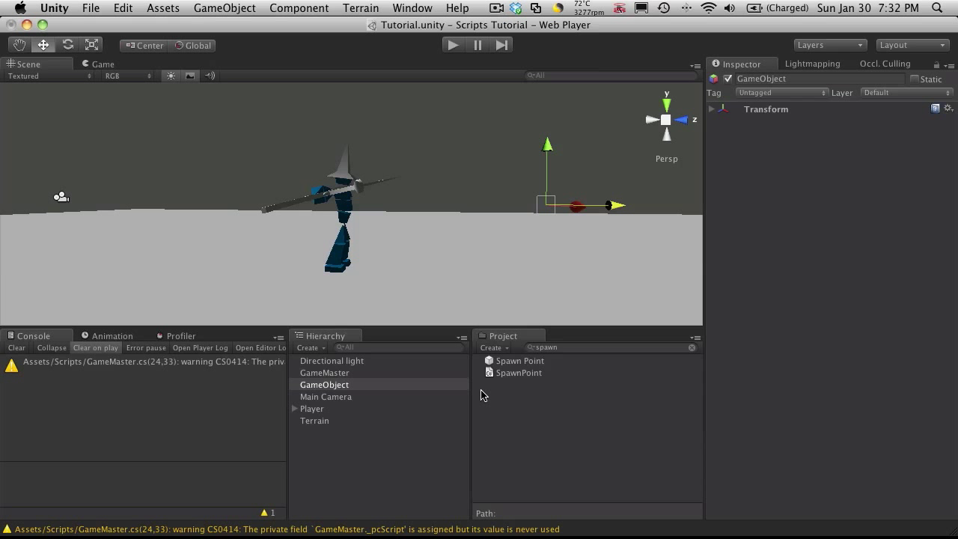
click(338, 388)
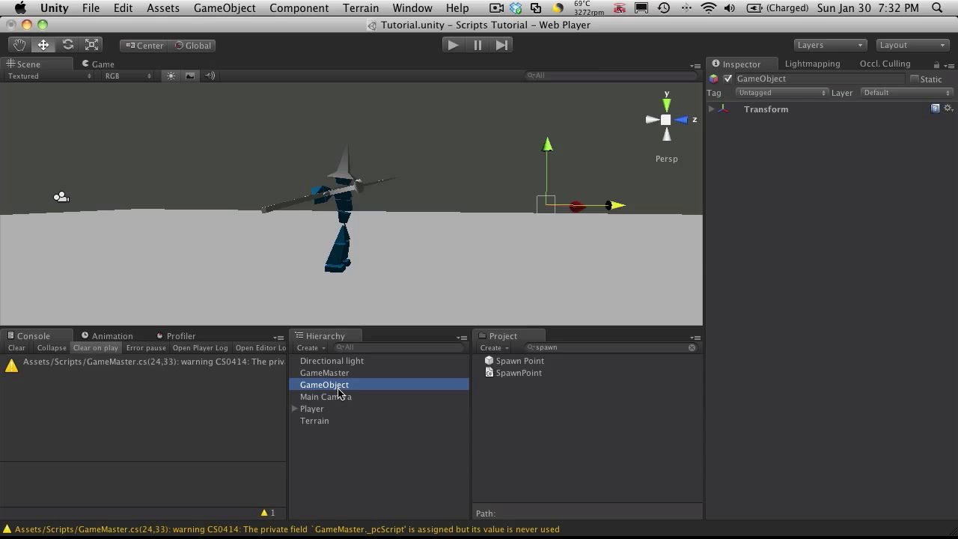
key(Return)
text(Spawn Po)
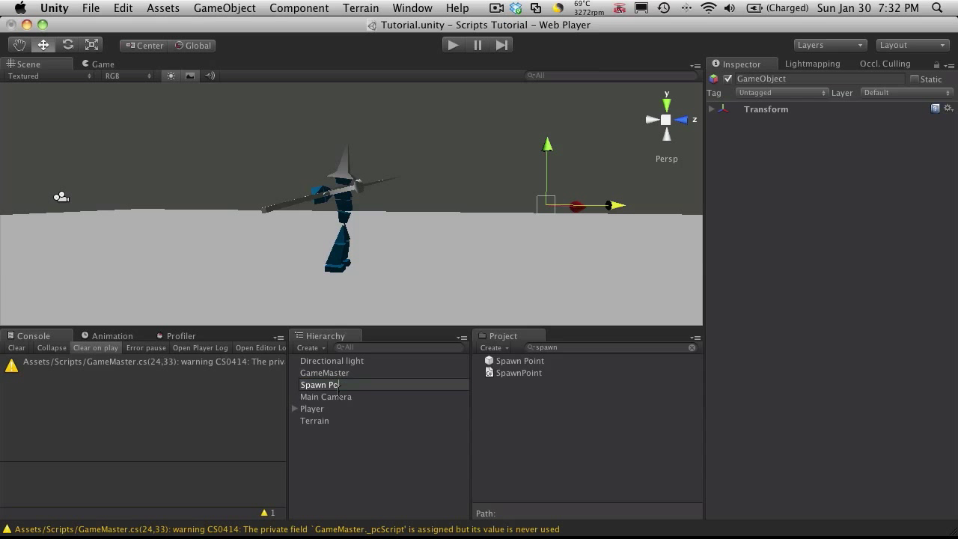
text(int)
key(Return)
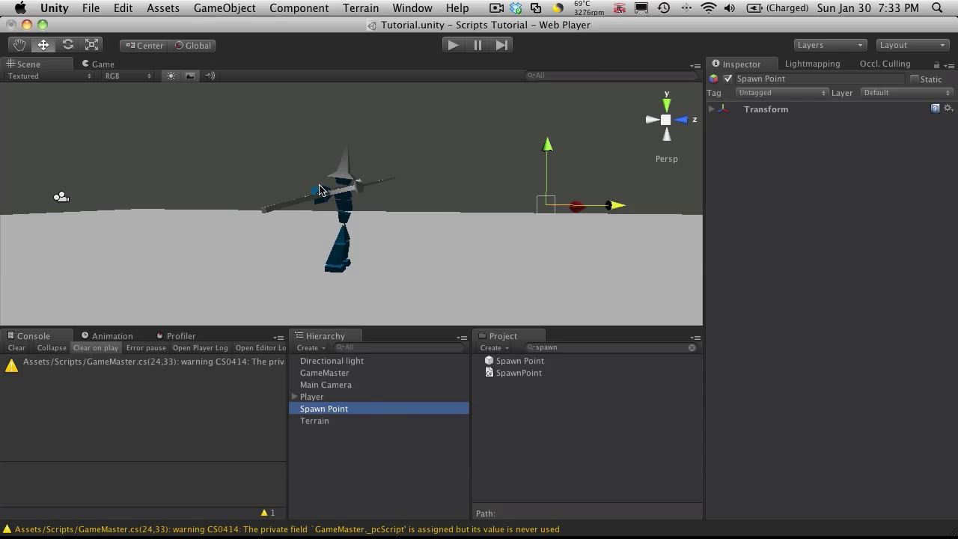
click(299, 8)
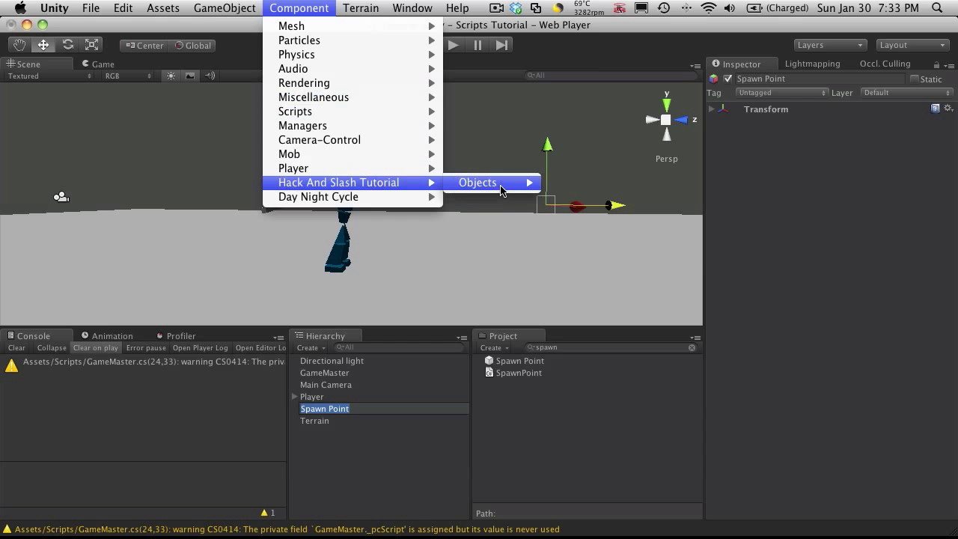
Step: Attach the SpawnPoint script from Hack And Slash Tutorial > Objects to Spawn Point
mouse_move(501, 190)
click(584, 183)
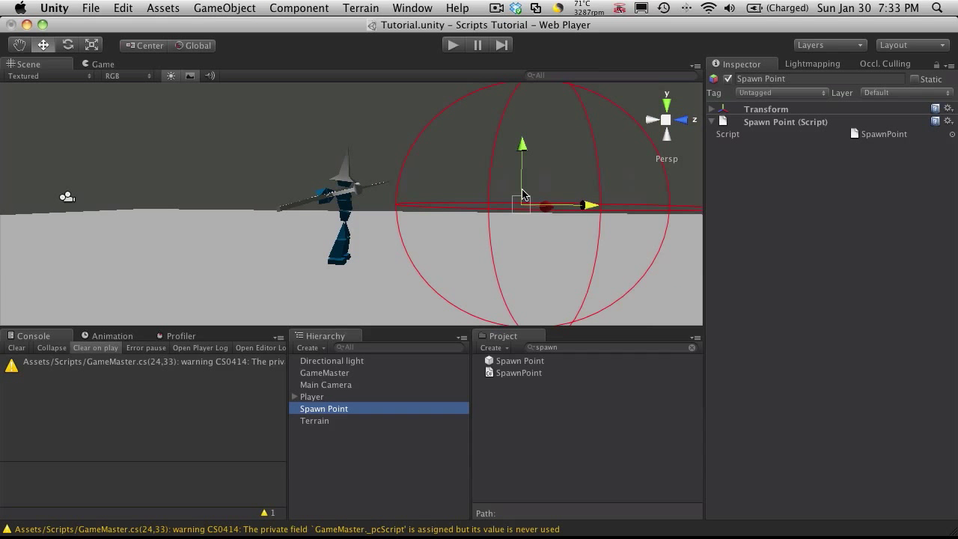
scroll(522, 194, down, 10)
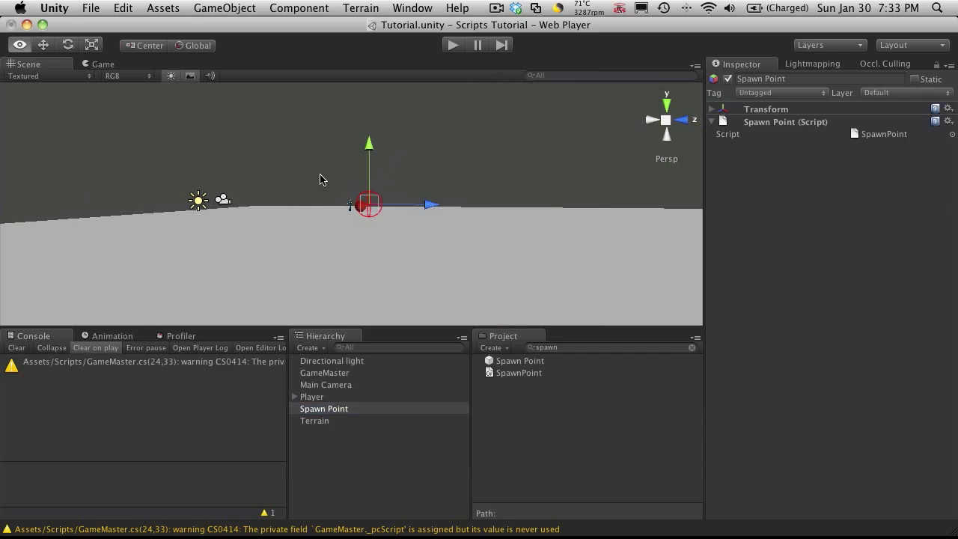
alt+drag(320, 180, 306, 242)
scroll(389, 203, up, 6)
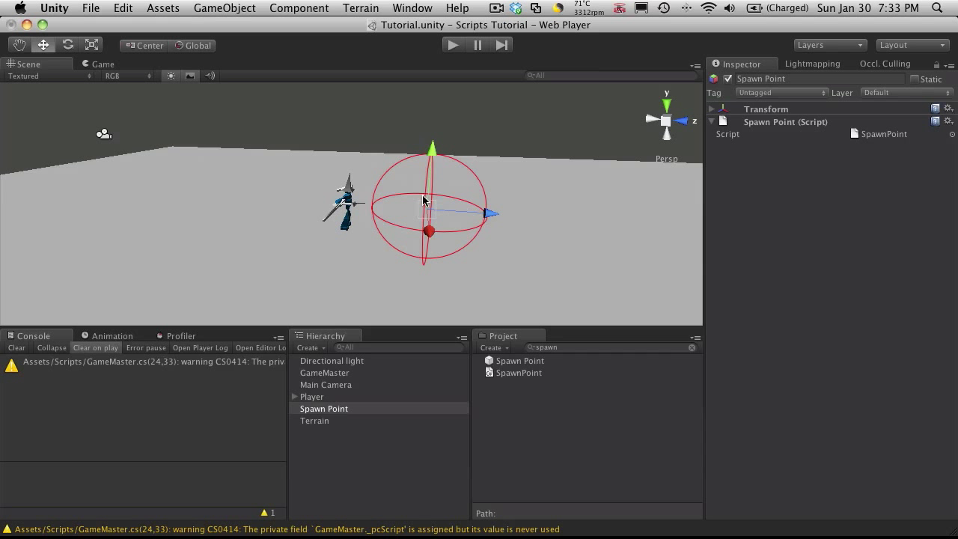
alt+drag(453, 218, 189, 185)
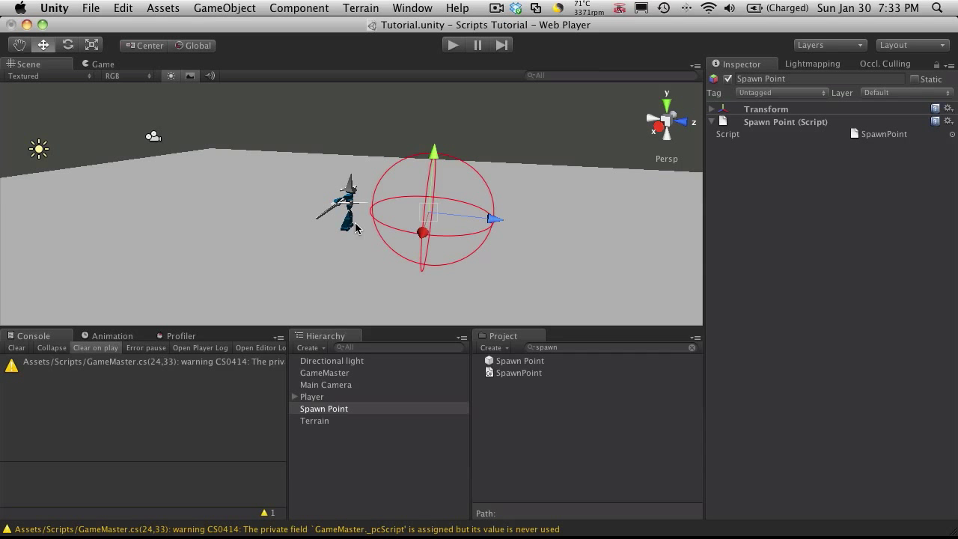
alt+drag(358, 229, 702, 153)
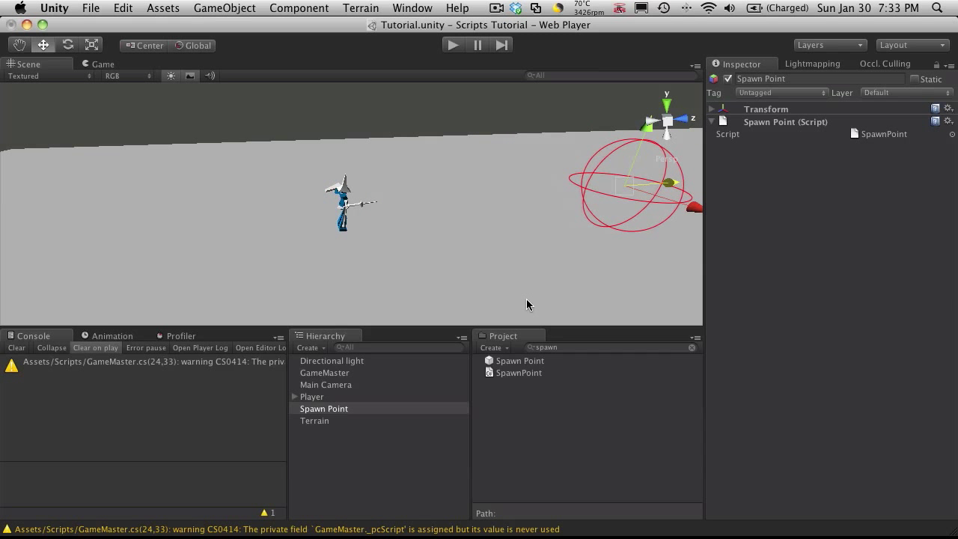
scroll(527, 299, down, 5)
alt+drag(487, 255, 529, 218)
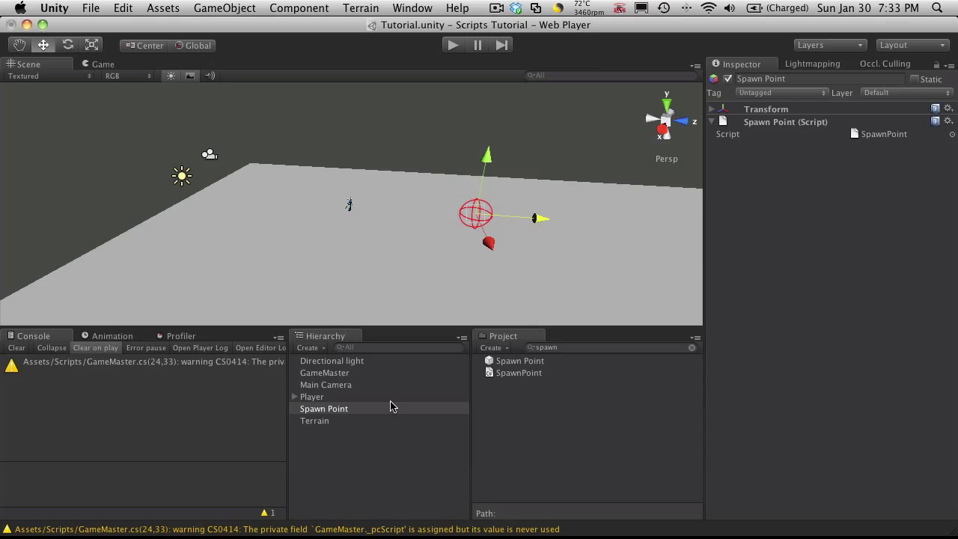
Step: Save Spawn Point as a prefab in the Prefabs/Objects folder
drag(335, 416, 515, 361)
click(574, 348)
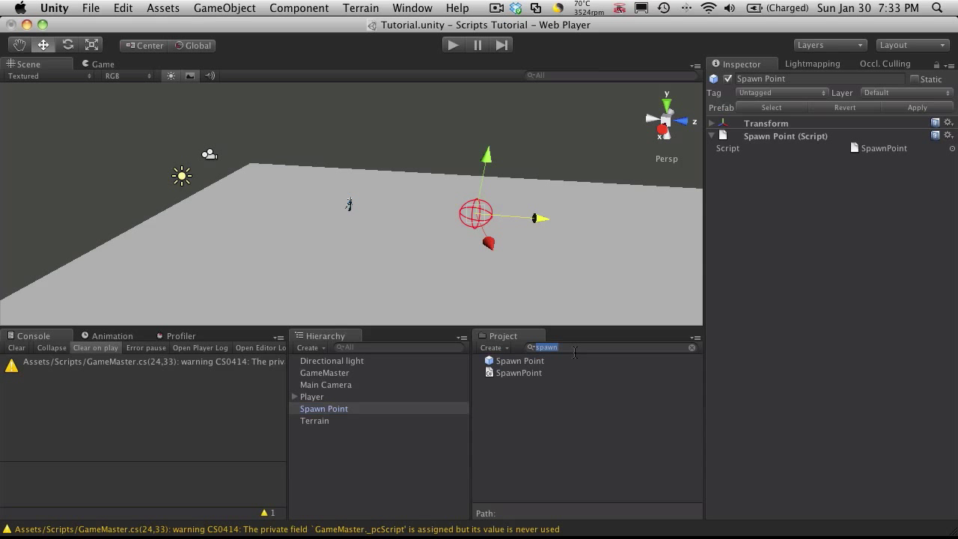
key(BackSpace)
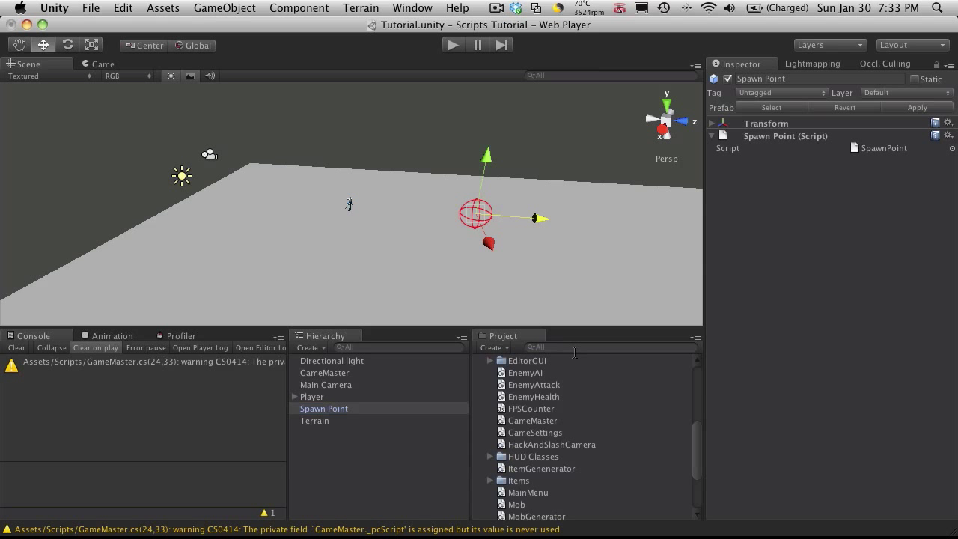
scroll(488, 436, down, 3)
scroll(488, 436, up, 10)
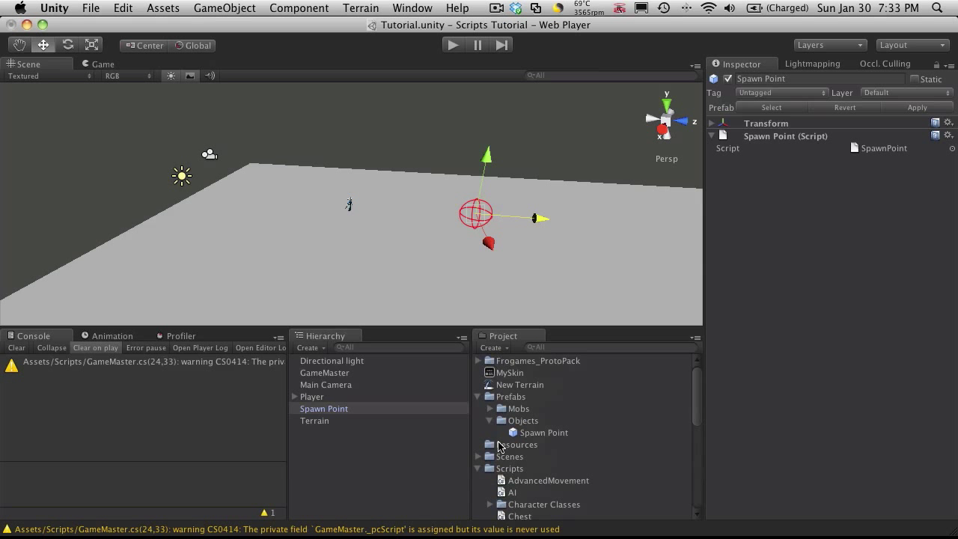
click(478, 469)
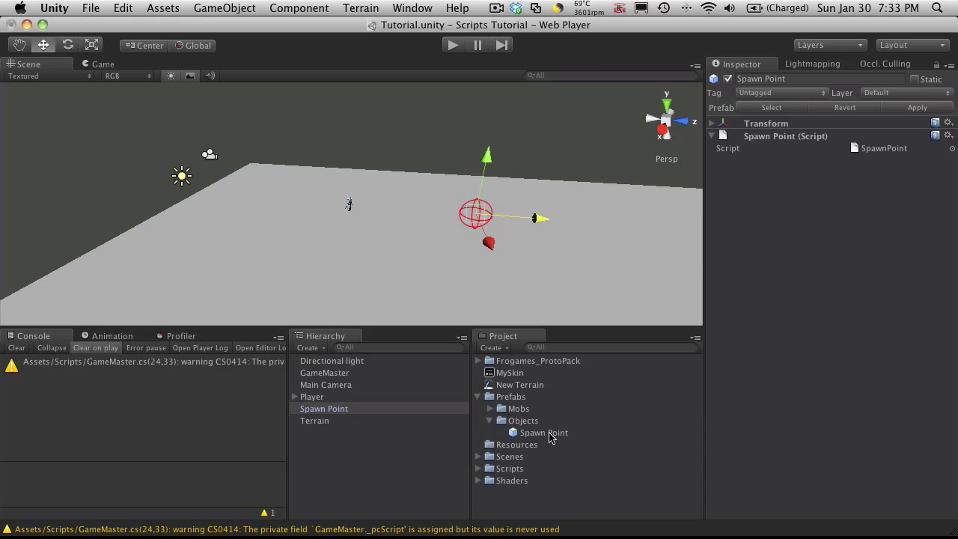
click(344, 436)
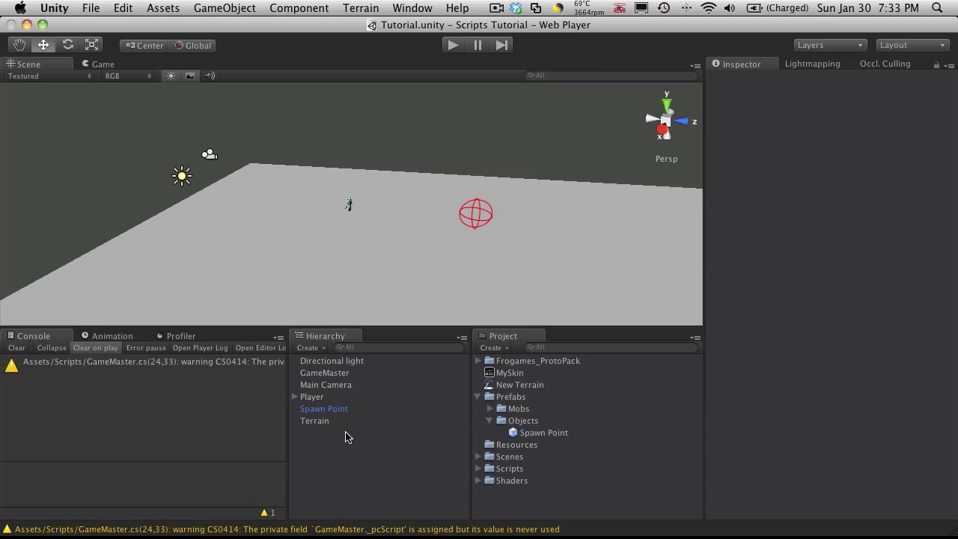
Step: Duplicate Spawn Point twice with Cmd+D and move the copies to new spots on the terrain
click(332, 409)
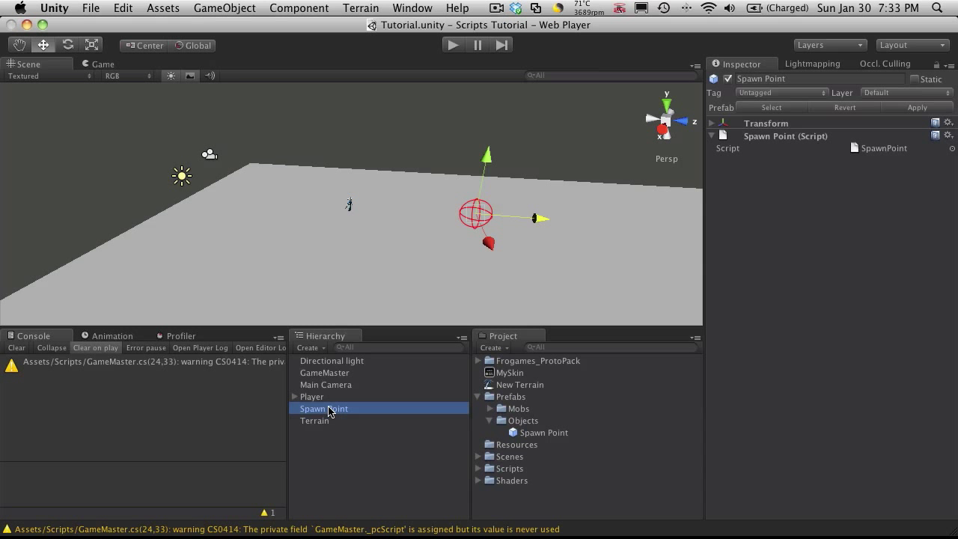
key(super+d)
key(super+d)
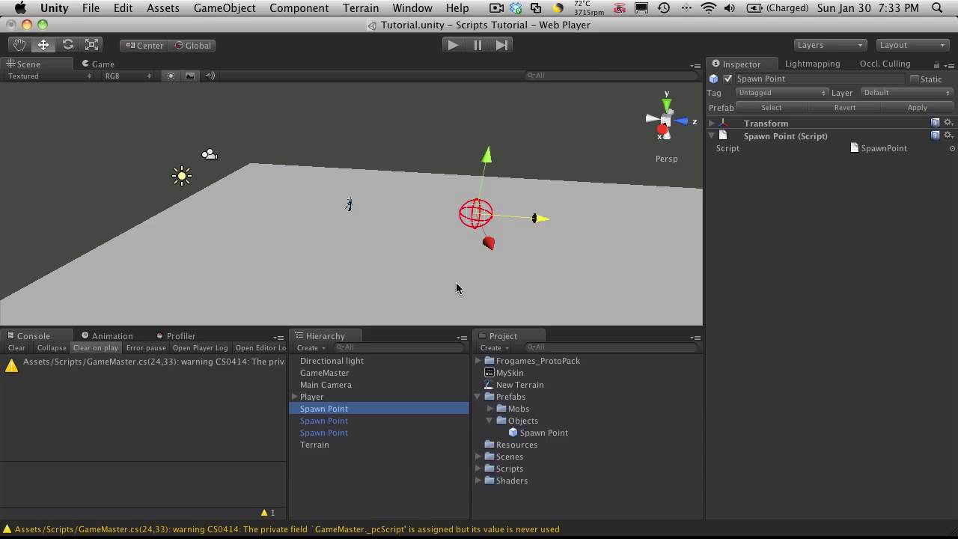
alt+drag(422, 235, 572, 206)
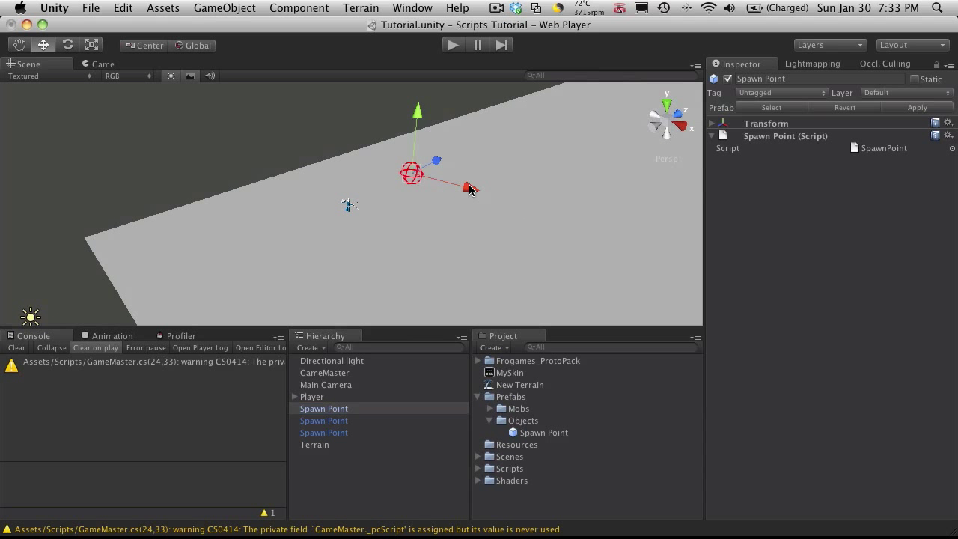
drag(472, 188, 638, 229)
click(346, 421)
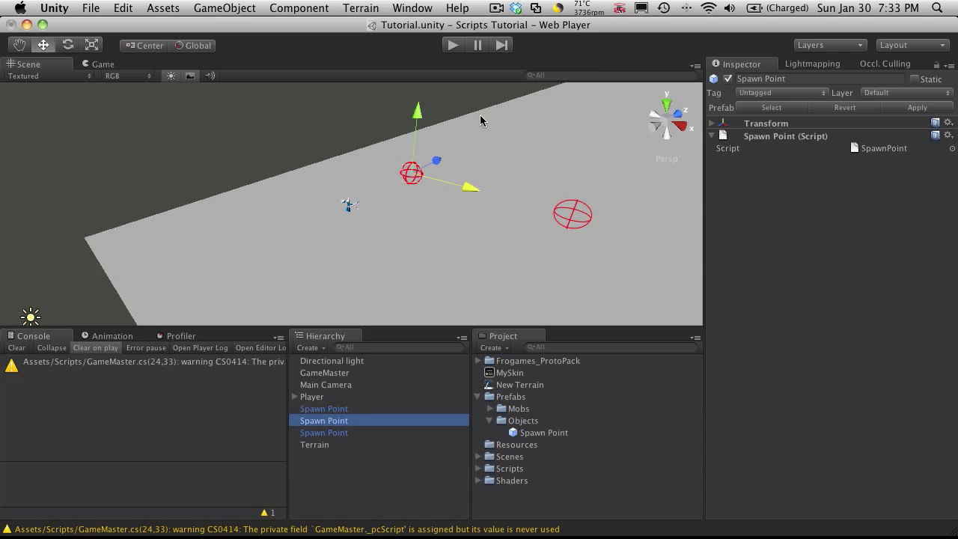
drag(471, 189, 528, 201)
drag(492, 170, 552, 103)
click(390, 482)
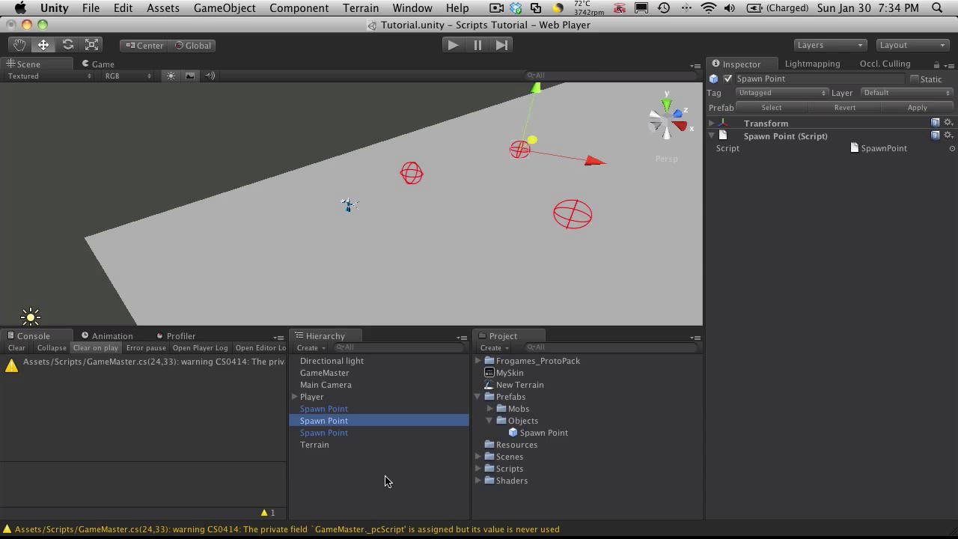
Step: Rename the three spawn points to Spawn Point 1, Spawn Point 2 and Spawn Point 3
click(330, 411)
click(336, 412)
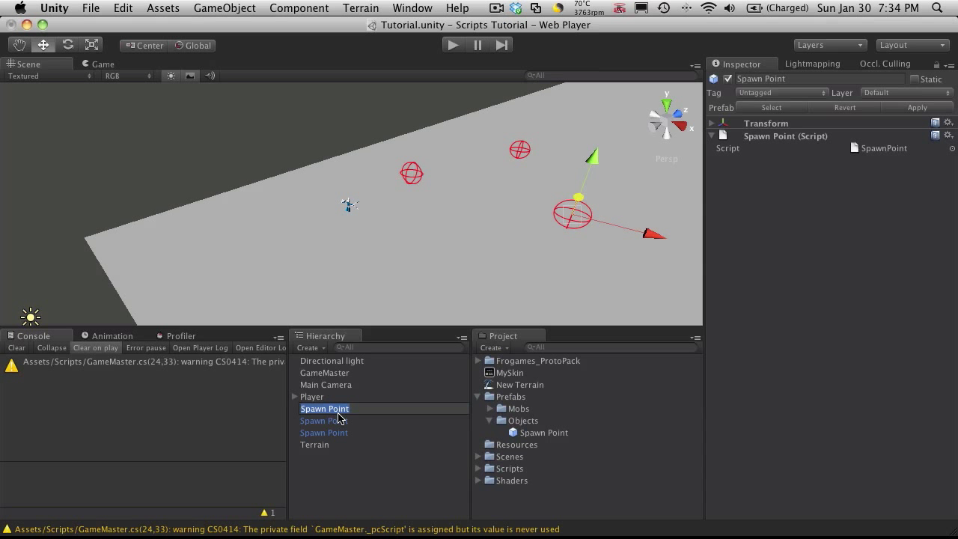
key(Return)
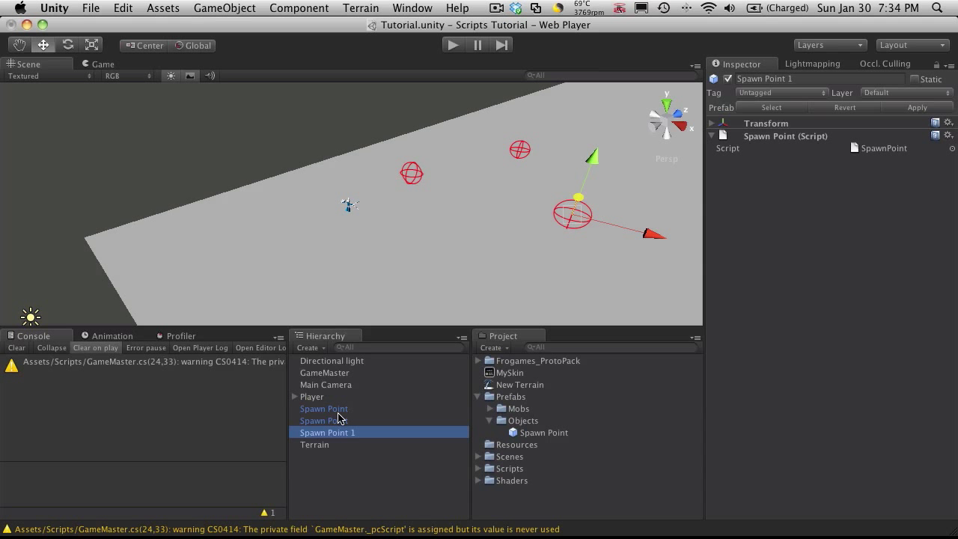
click(339, 420)
click(339, 419)
text(2)
key(Return)
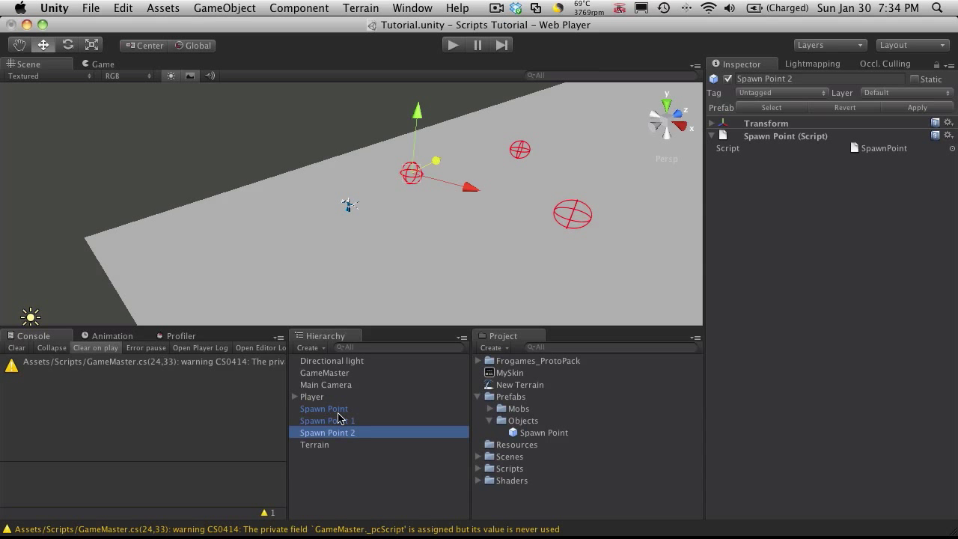
click(338, 411)
click(338, 411)
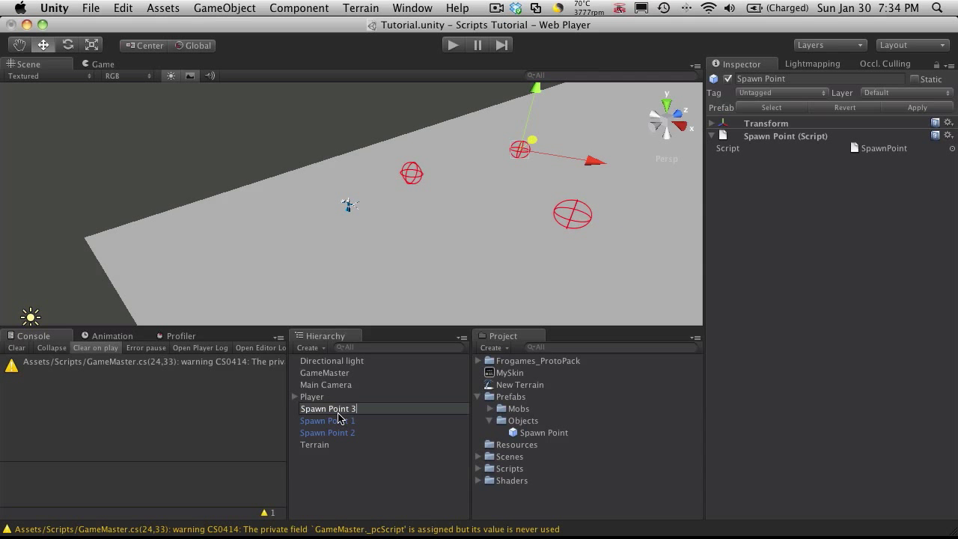
key(Return)
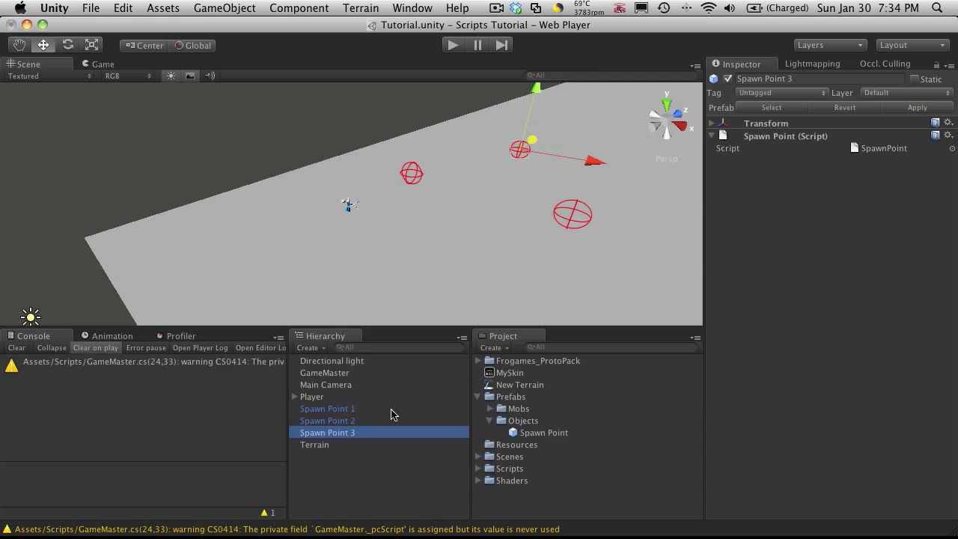
Step: Set GameMaster's Mob Generator to 3 spawn points and assign Spawn Point 1–3 to Elements 0–2
click(330, 373)
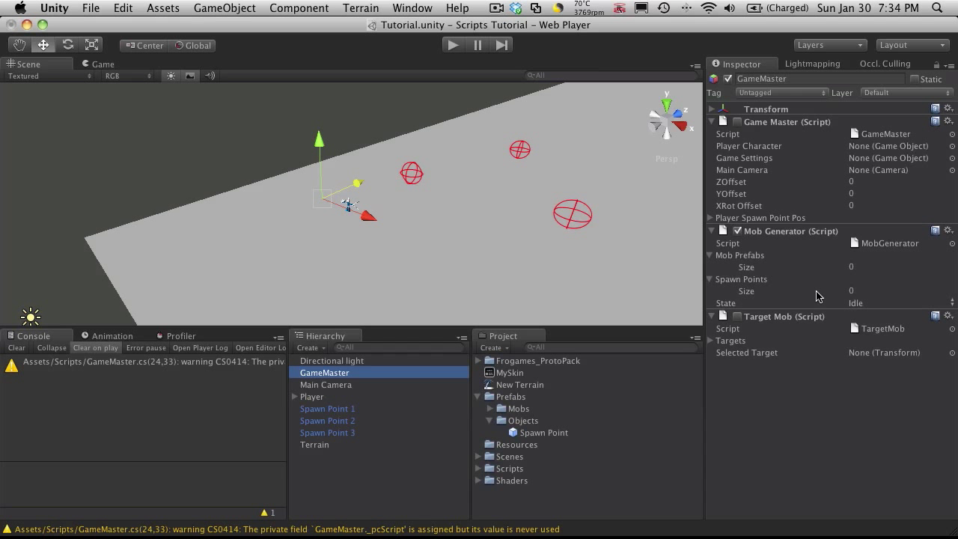
click(861, 291)
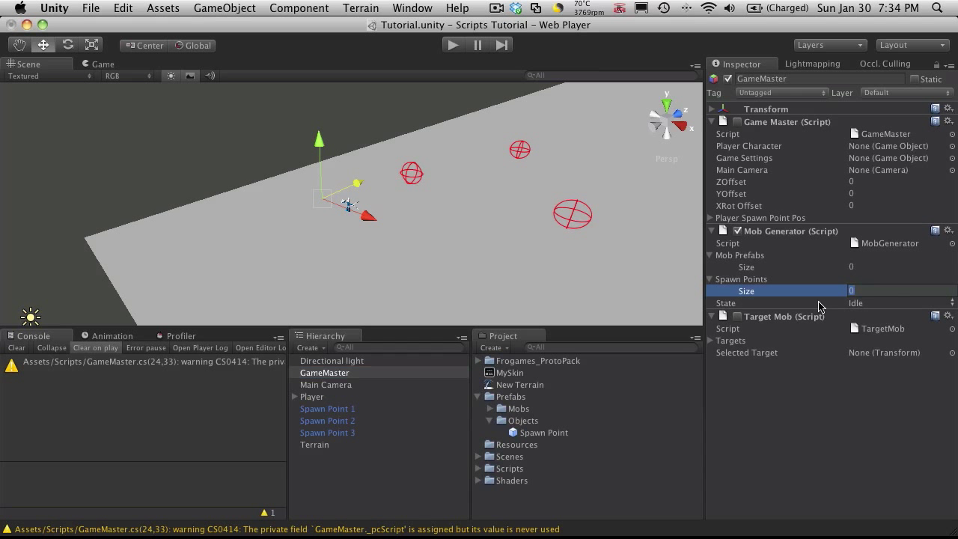
text(3)
key(Return)
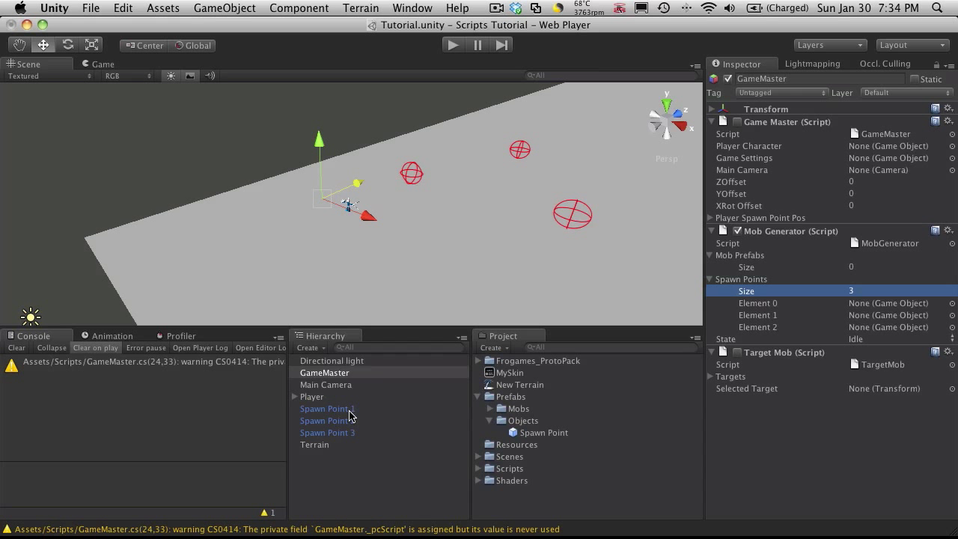
drag(349, 409, 876, 310)
drag(336, 427, 875, 316)
drag(366, 438, 867, 330)
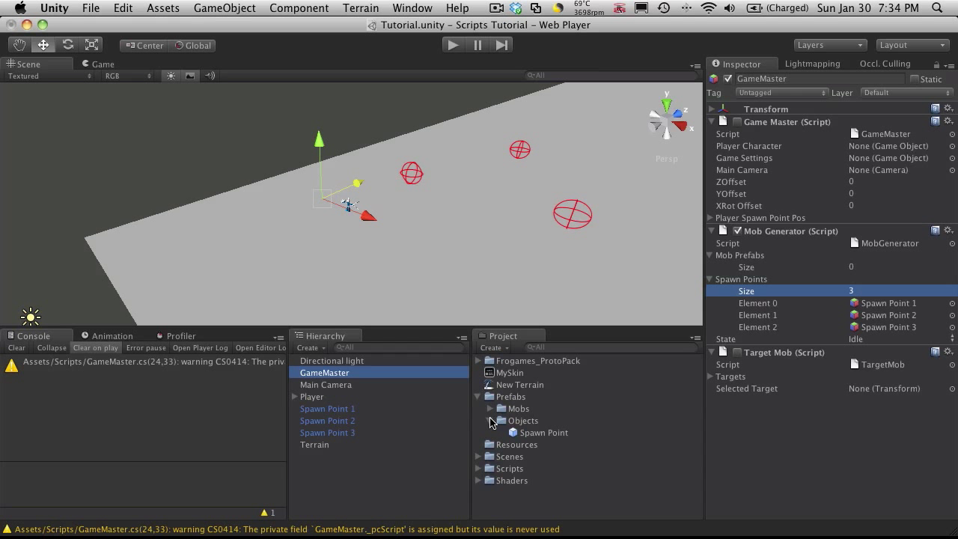
Step: Place the character3 model from Frogames_ProtoPack > characters into the Scene view
click(491, 421)
click(492, 409)
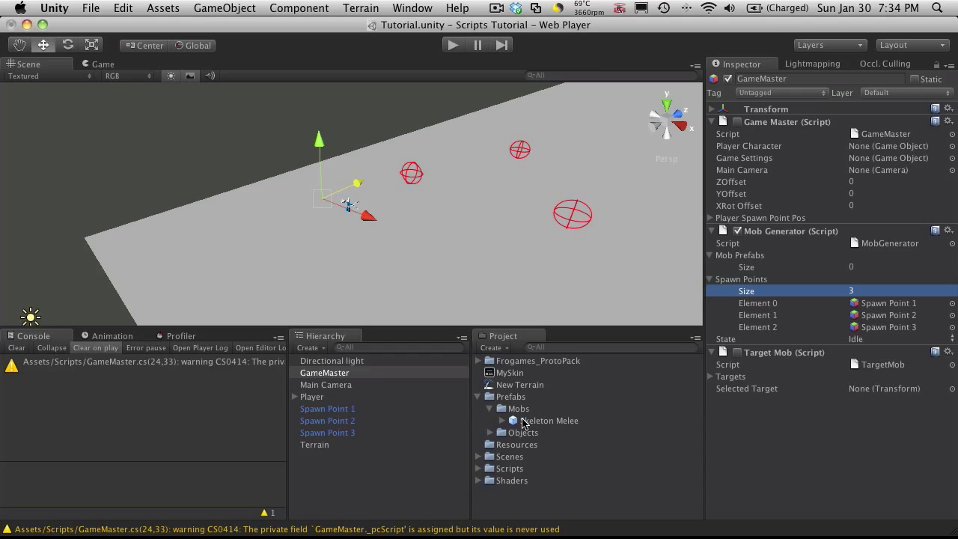
click(399, 491)
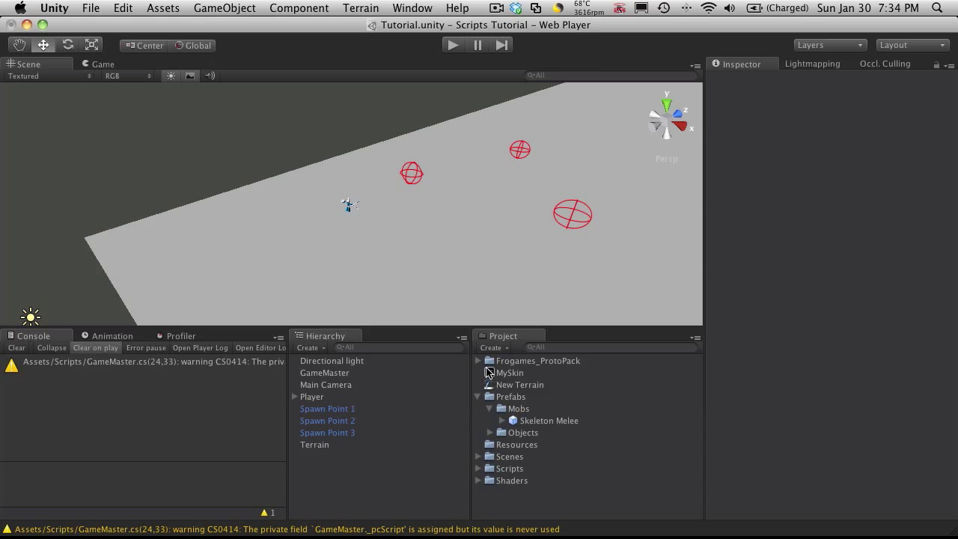
click(479, 361)
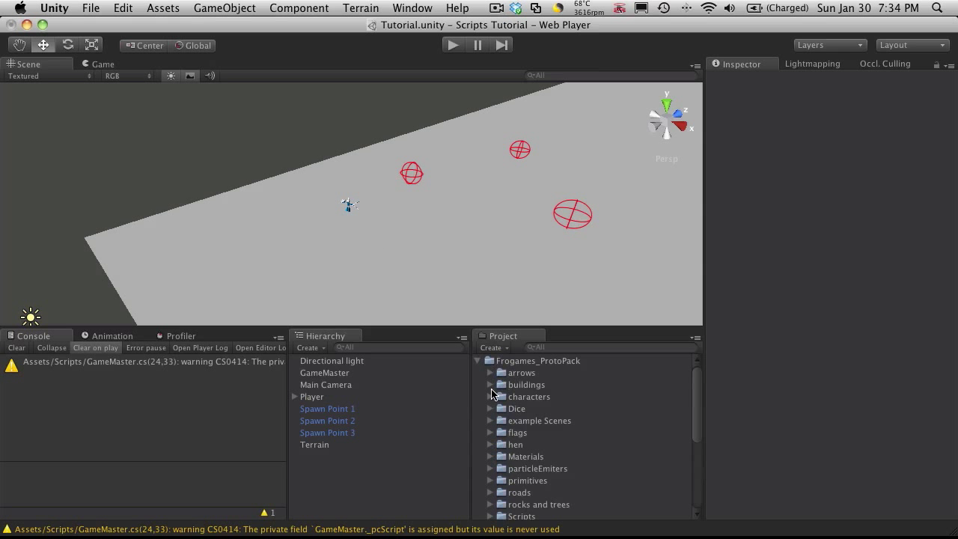
click(490, 396)
click(538, 433)
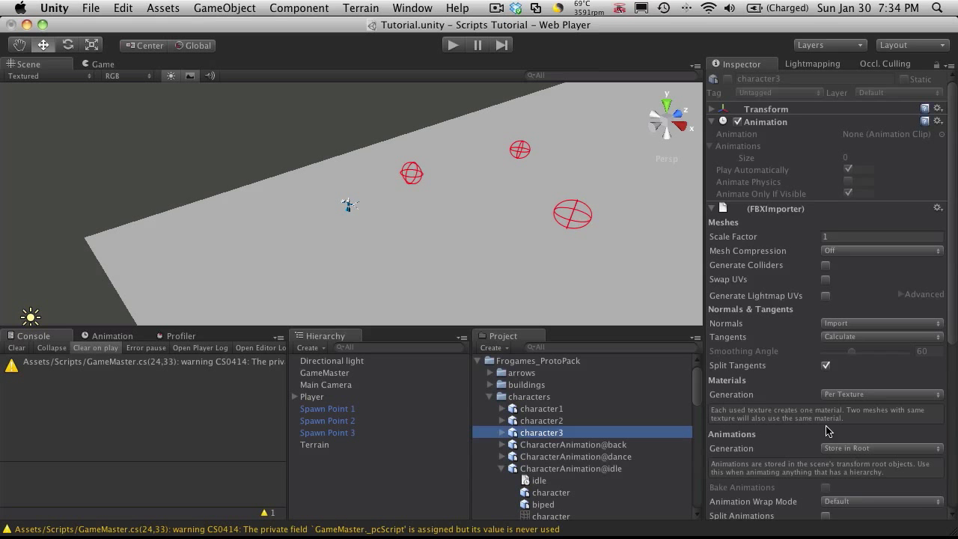
scroll(829, 430, down, 10)
drag(829, 439, 857, 462)
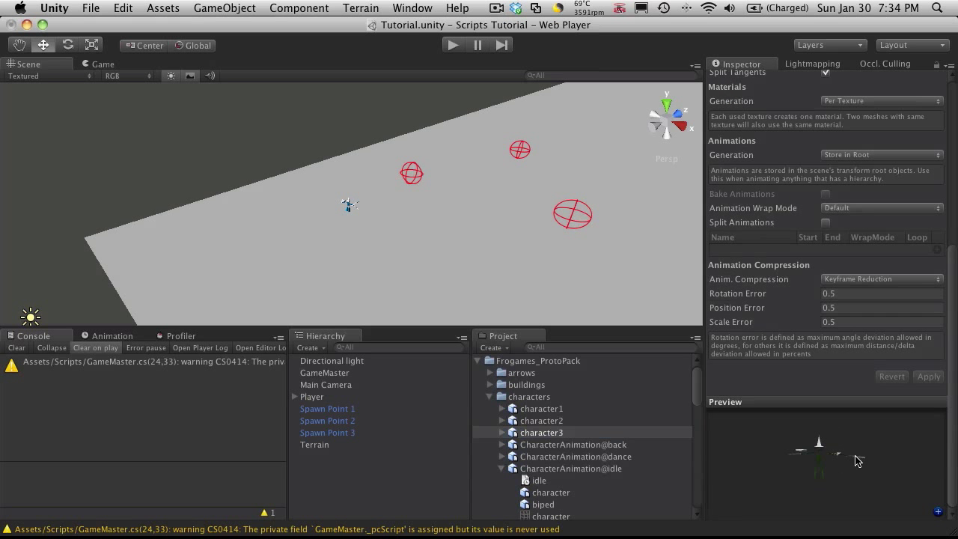
click(515, 436)
drag(515, 436, 142, 219)
key(f)
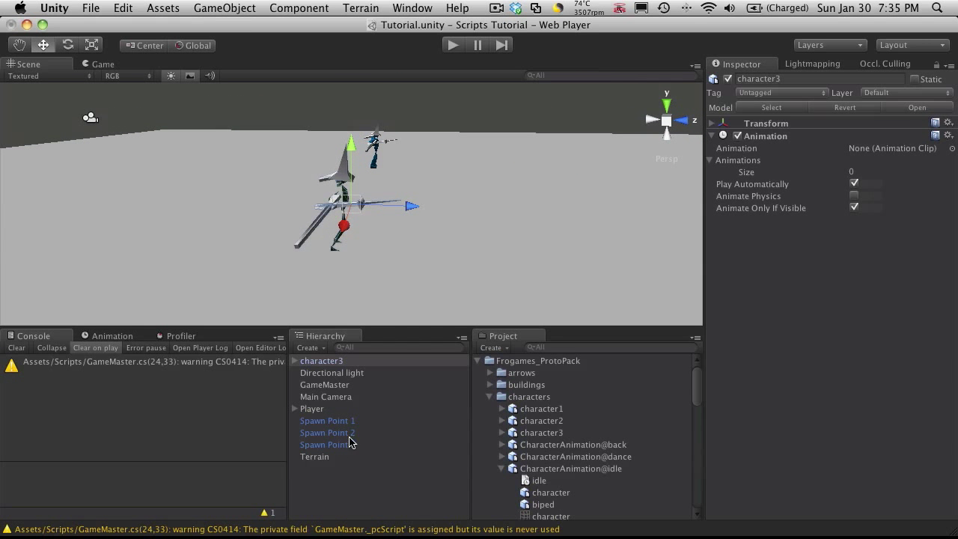
alt+drag(437, 237, 389, 247)
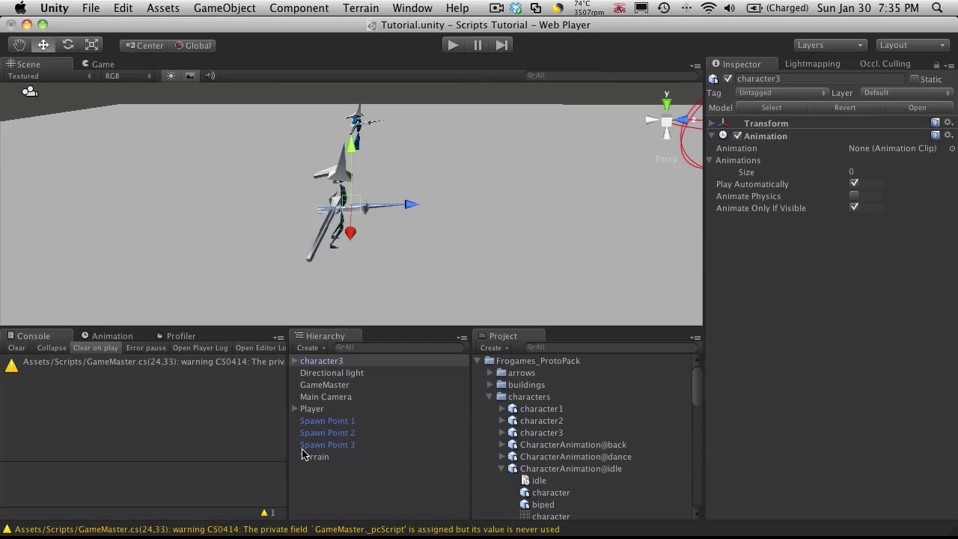
Step: Rename character3 to 'Zombie Mage' in the Hierarchy
click(350, 362)
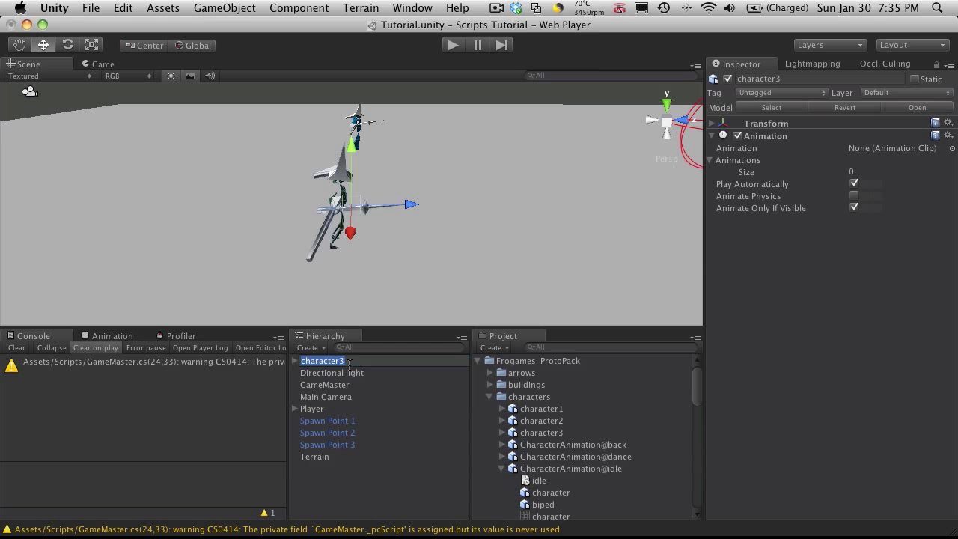
text(Zombie Mage)
key(Return)
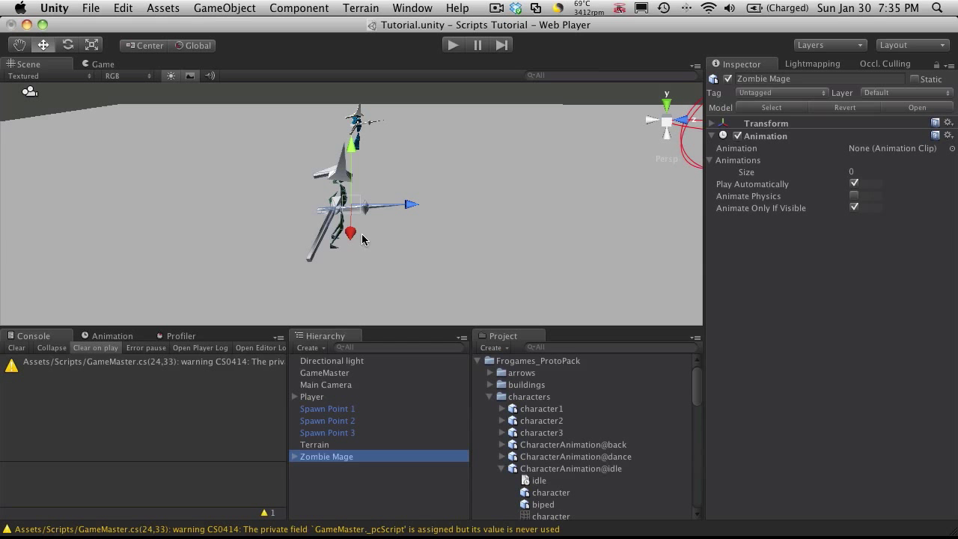
Step: Deactivate the Zombie Mage's shield and the left-hand gun gun2
click(313, 254)
click(313, 254)
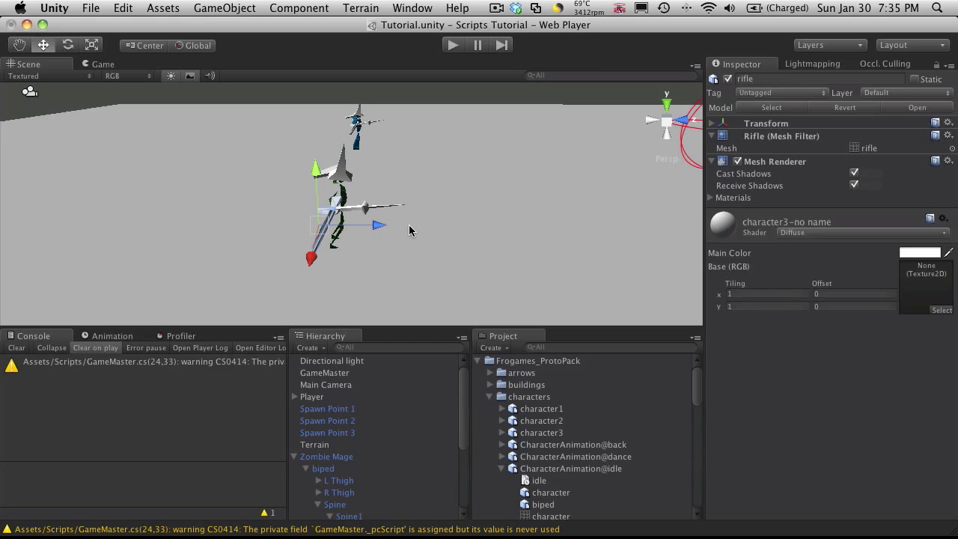
scroll(382, 464, down, 2)
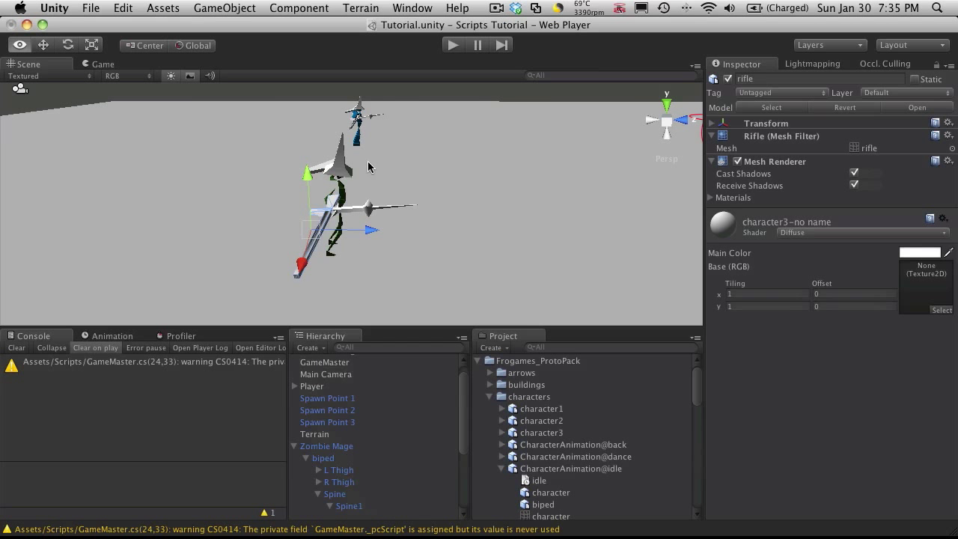
alt+drag(430, 196, 431, 263)
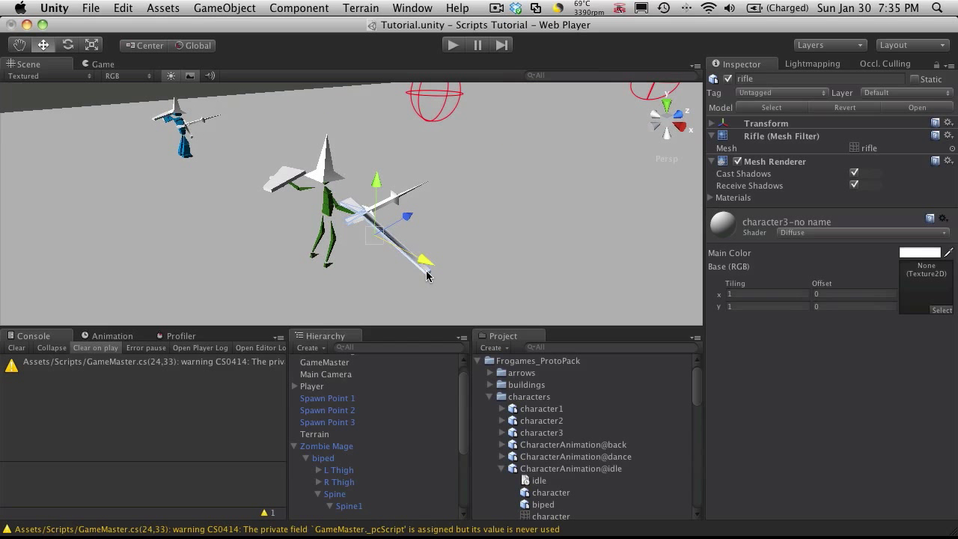
click(274, 187)
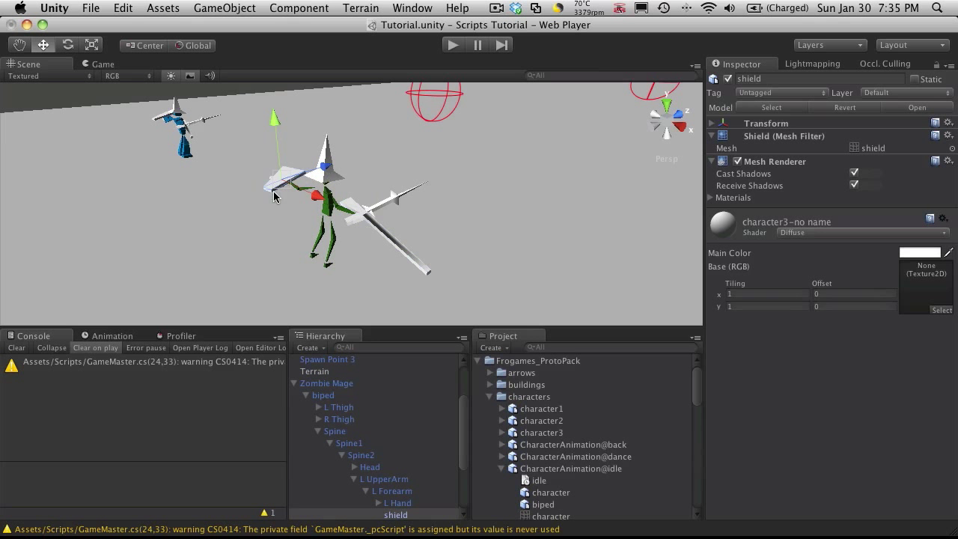
click(727, 79)
scroll(311, 255, up, 3)
alt+drag(311, 255, 480, 219)
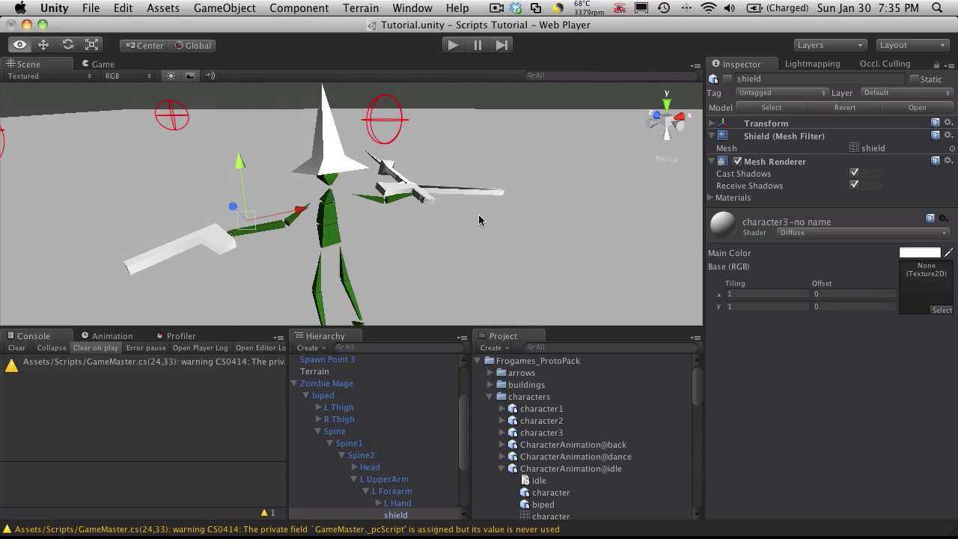
click(167, 257)
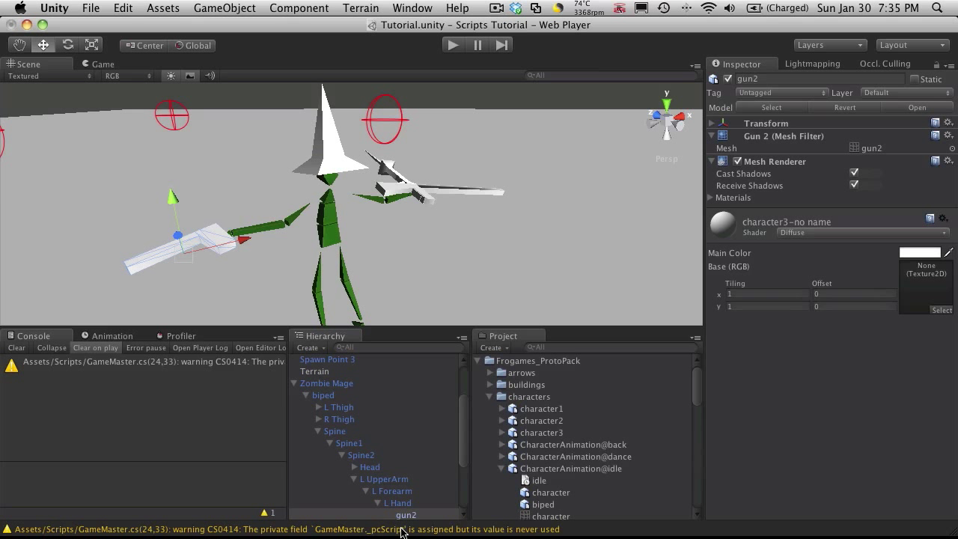
click(729, 80)
Step: Deactivate the right-hand gun gun1 and the sword
click(476, 196)
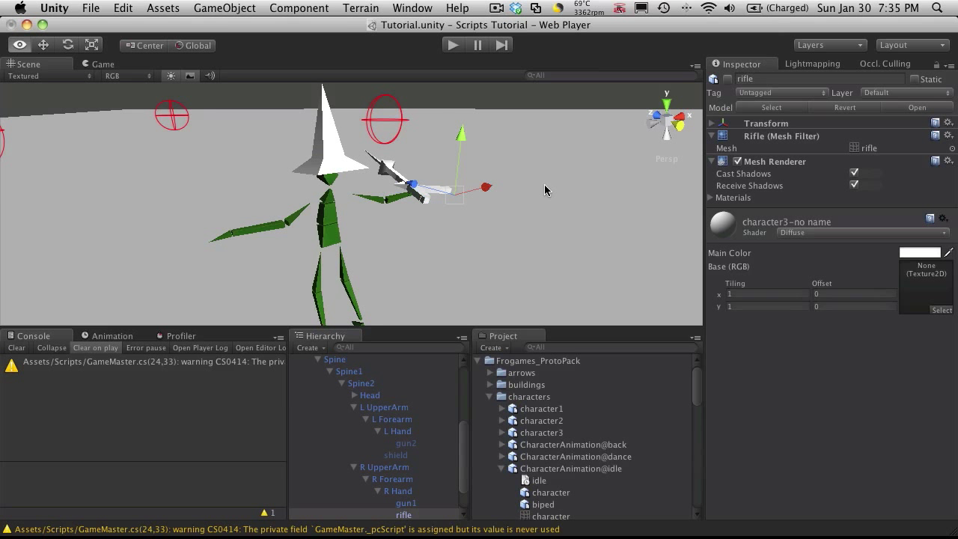
alt+drag(546, 188, 270, 249)
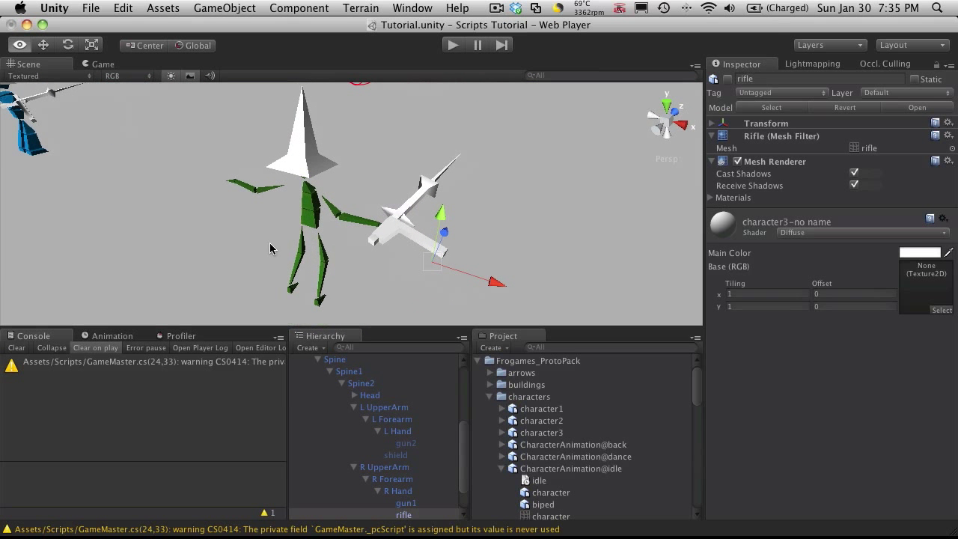
click(416, 243)
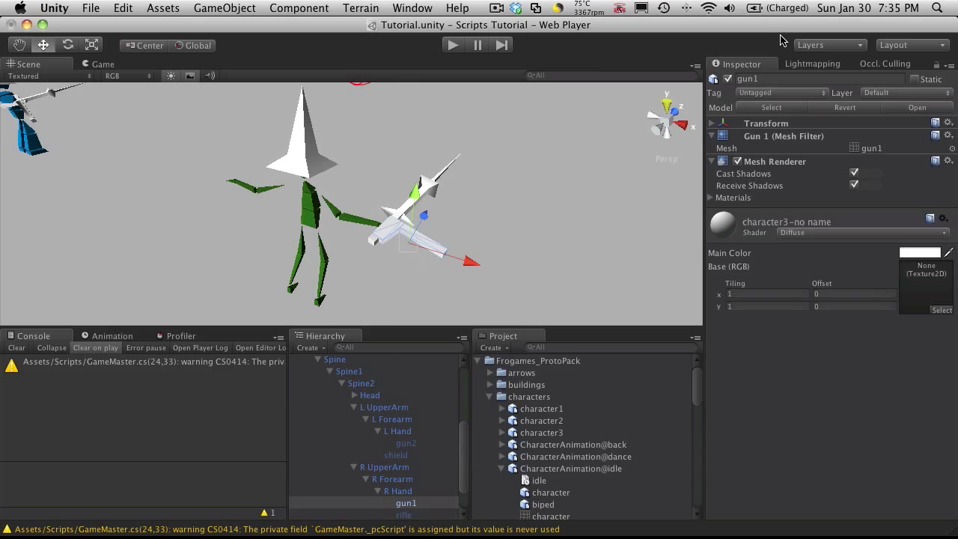
click(728, 79)
alt+drag(524, 203, 250, 153)
click(468, 199)
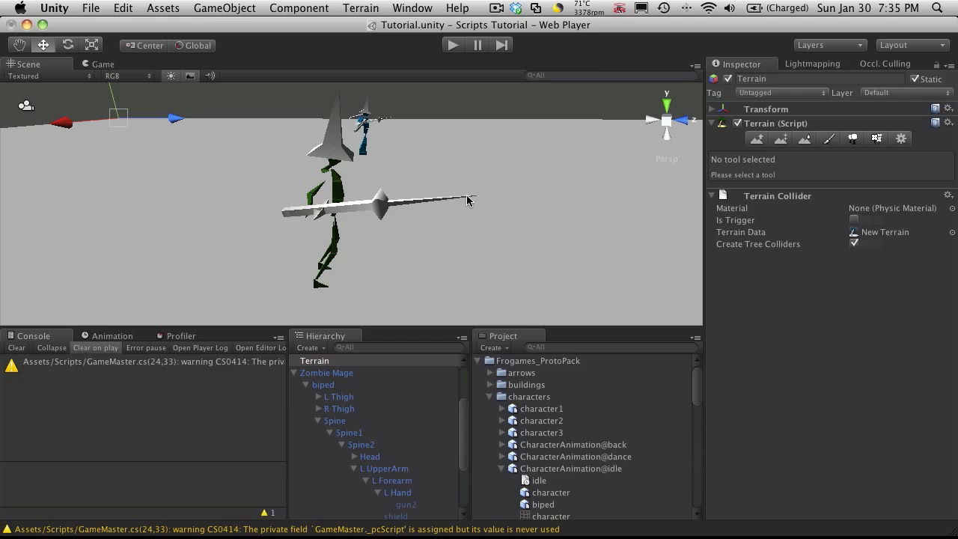
click(416, 204)
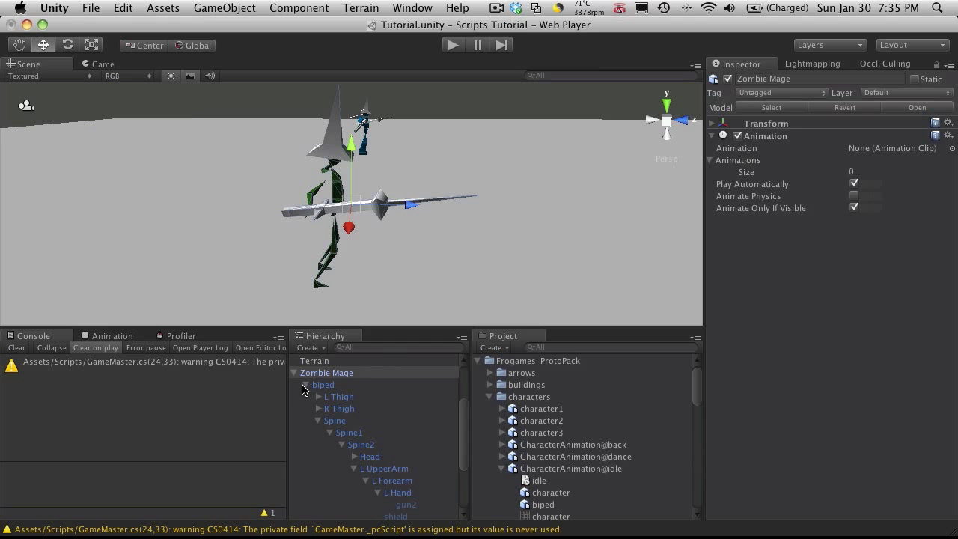
scroll(408, 479, down, 4)
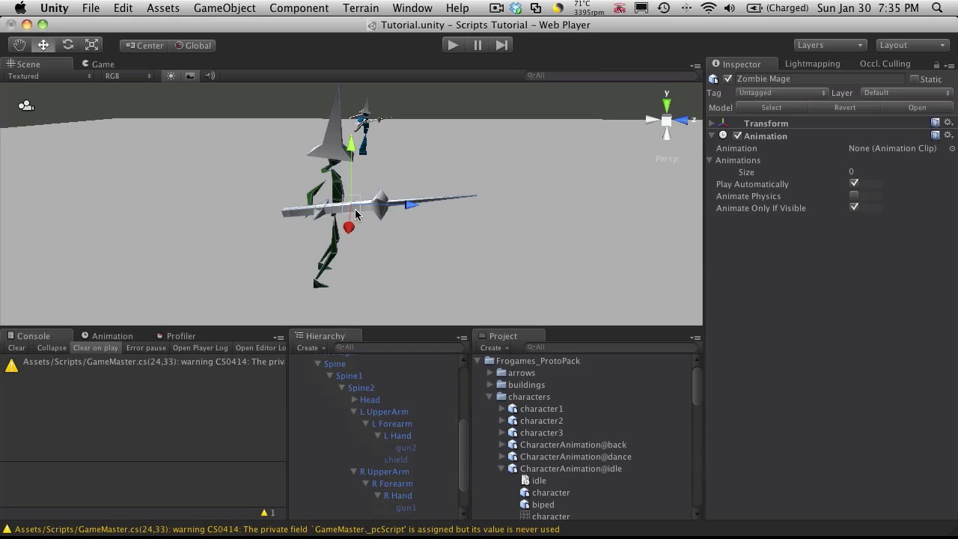
click(302, 214)
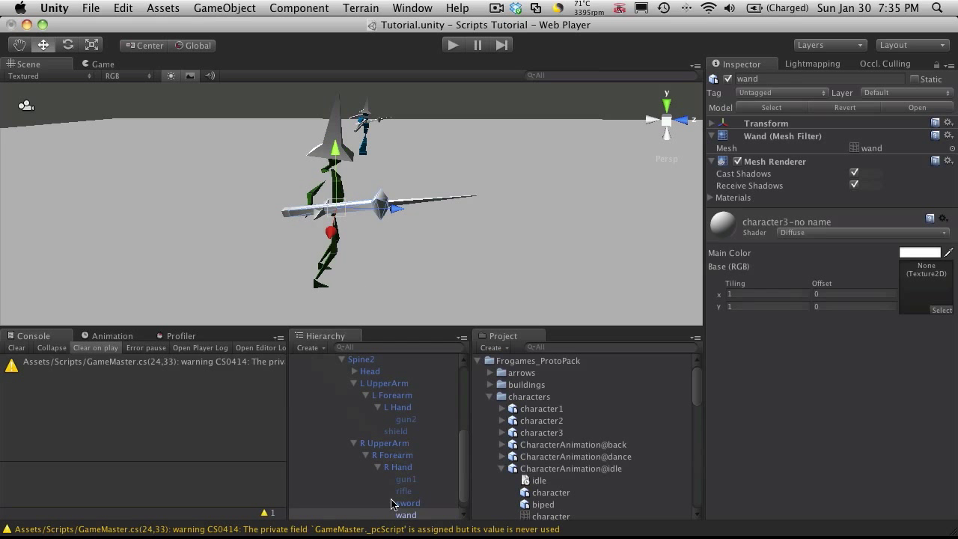
scroll(405, 506, down, 1)
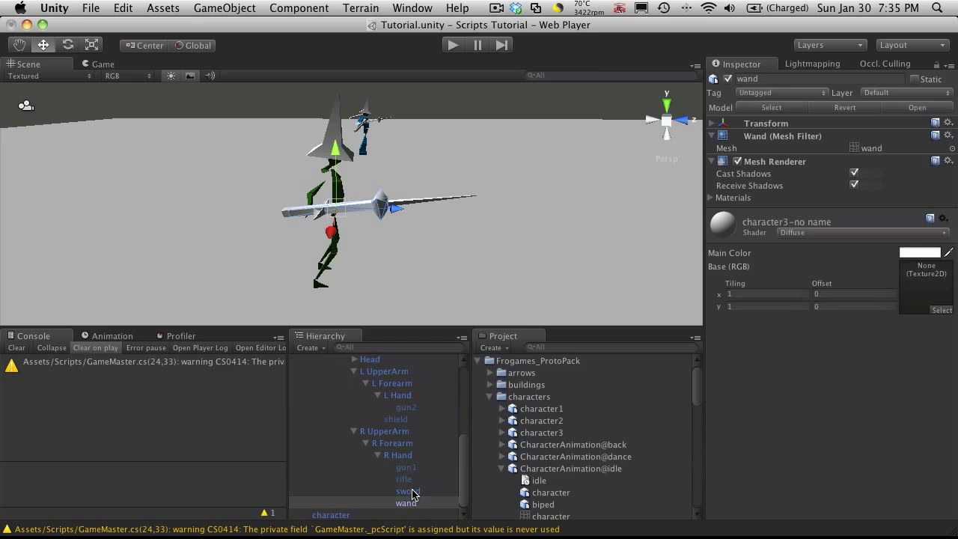
click(410, 492)
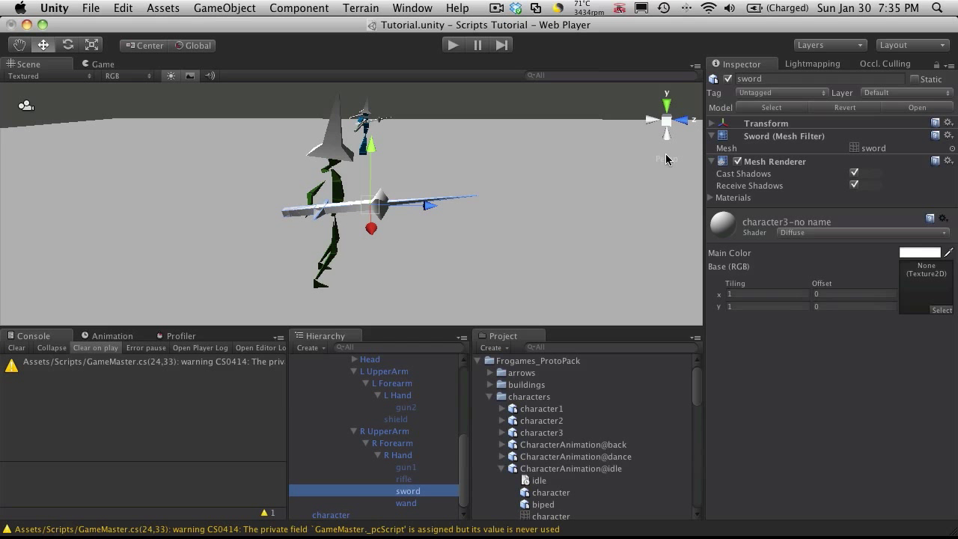
click(729, 79)
alt+drag(554, 225, 819, 199)
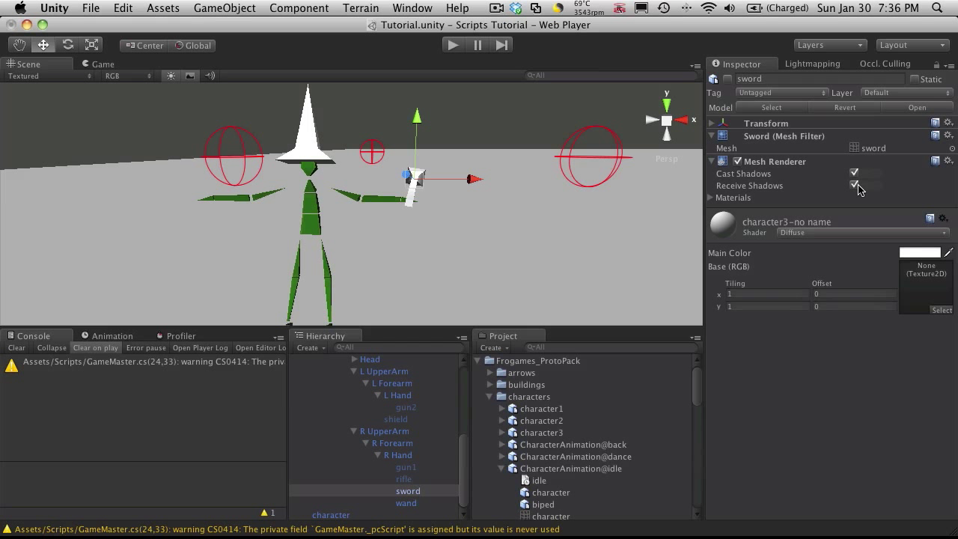
Step: Turn off Cast Shadows and Receive Shadows on the sword and the wand
click(858, 184)
click(858, 173)
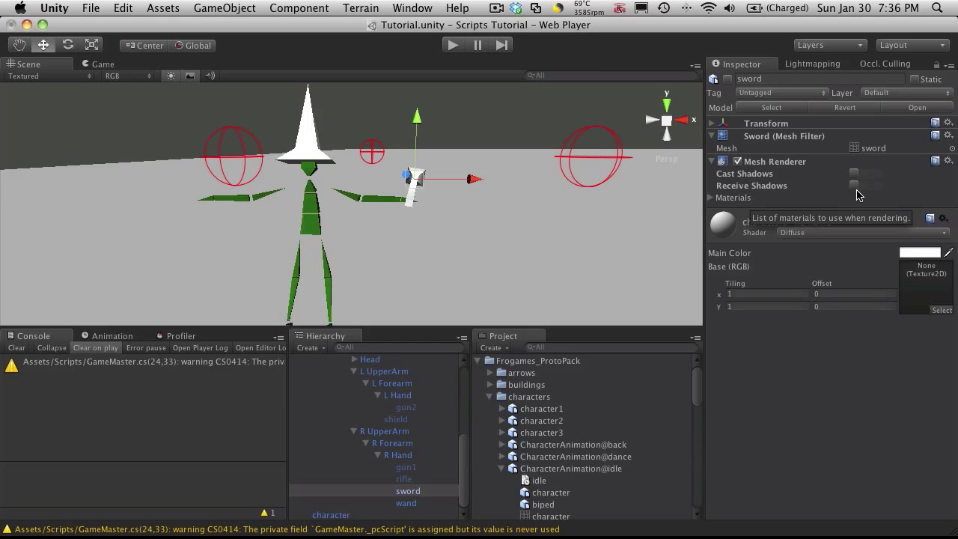
click(408, 503)
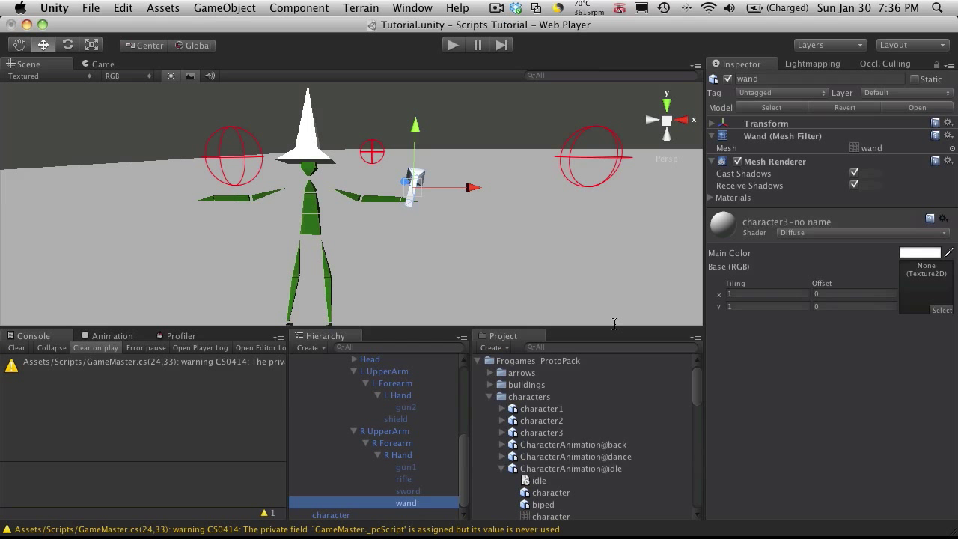
click(855, 185)
click(855, 173)
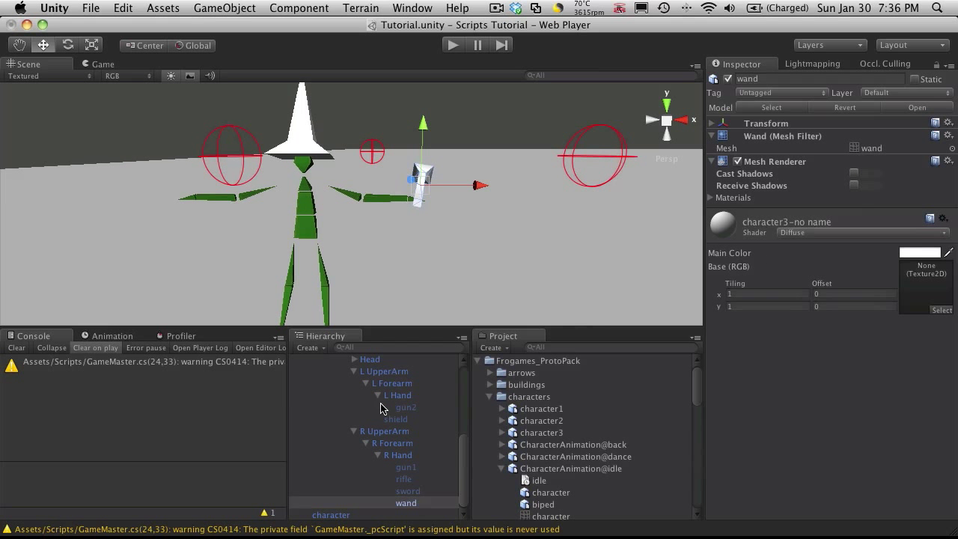
scroll(367, 414, up, 4)
scroll(367, 414, up, 5)
Step: Turn off Cast and Receive Shadows on the character mesh and hat, then save the scene
click(311, 457)
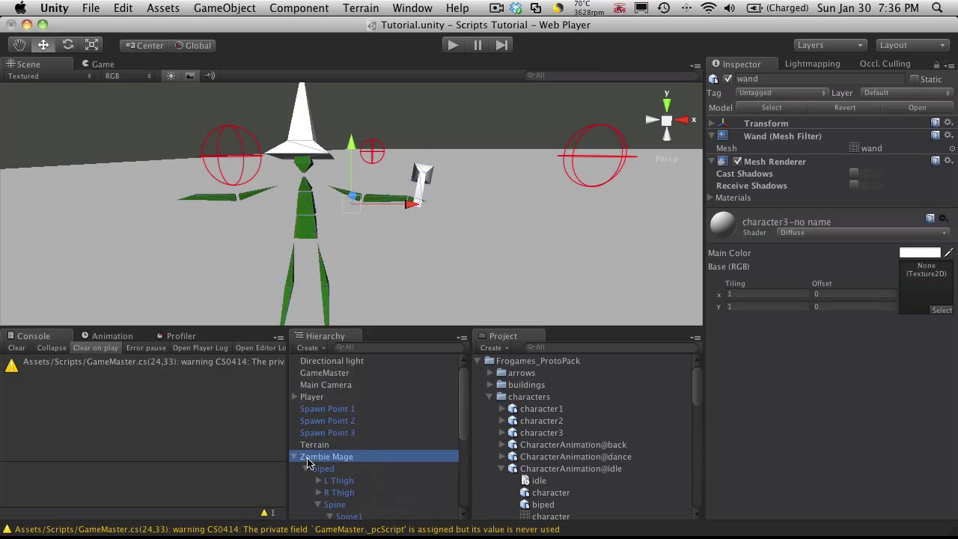
click(319, 505)
scroll(334, 493, down, 1)
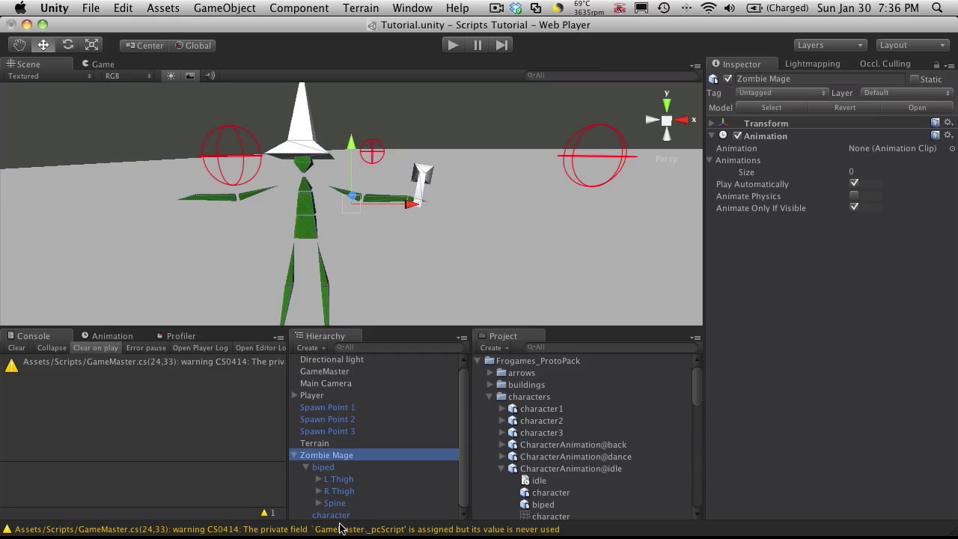
click(331, 515)
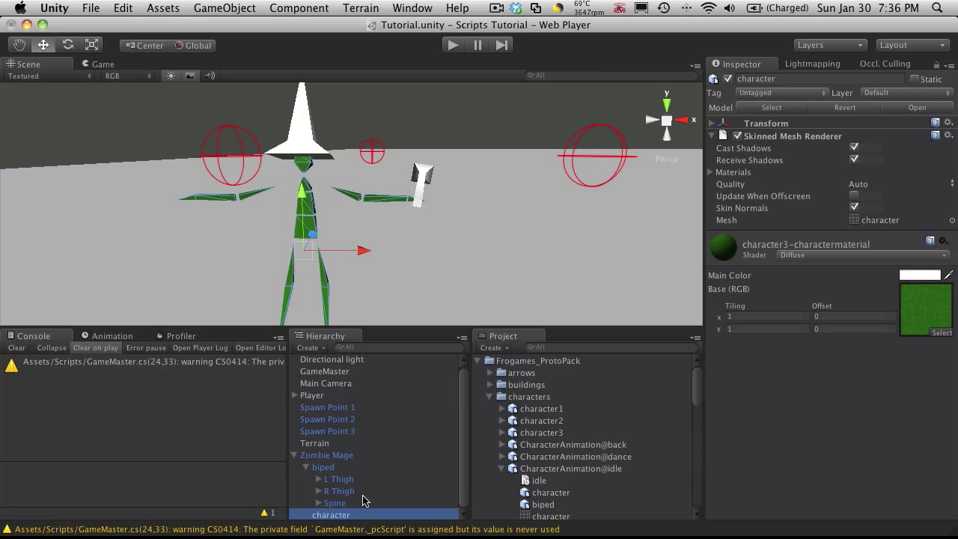
click(855, 148)
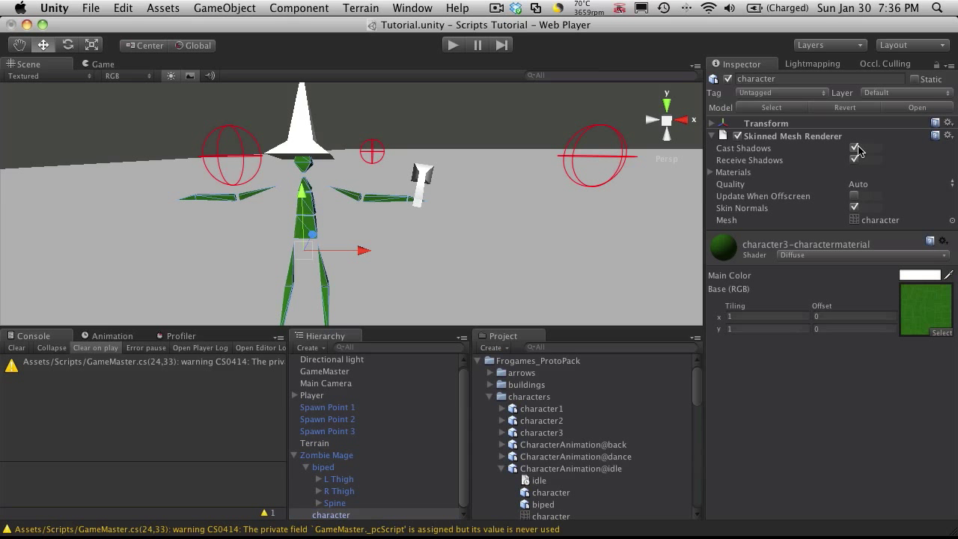
click(854, 160)
click(300, 155)
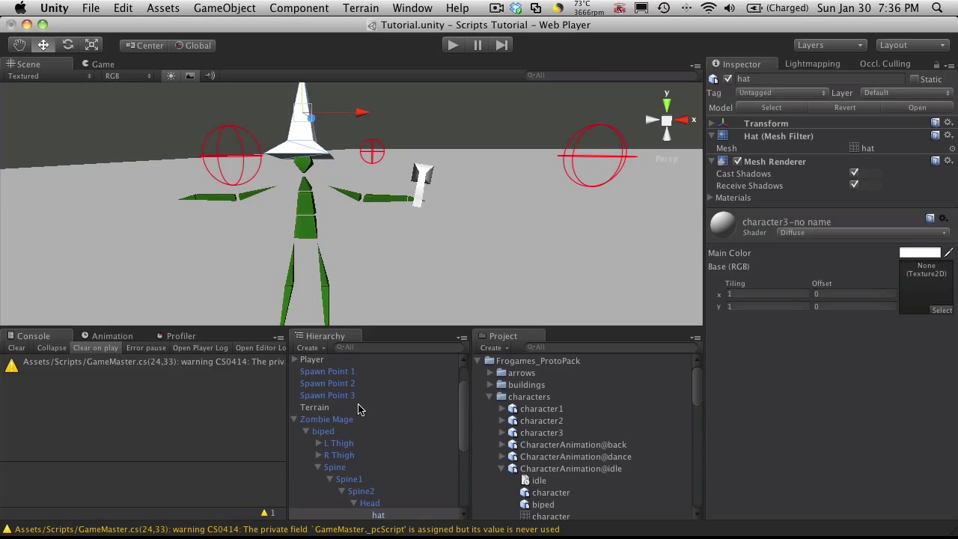
click(854, 173)
click(854, 185)
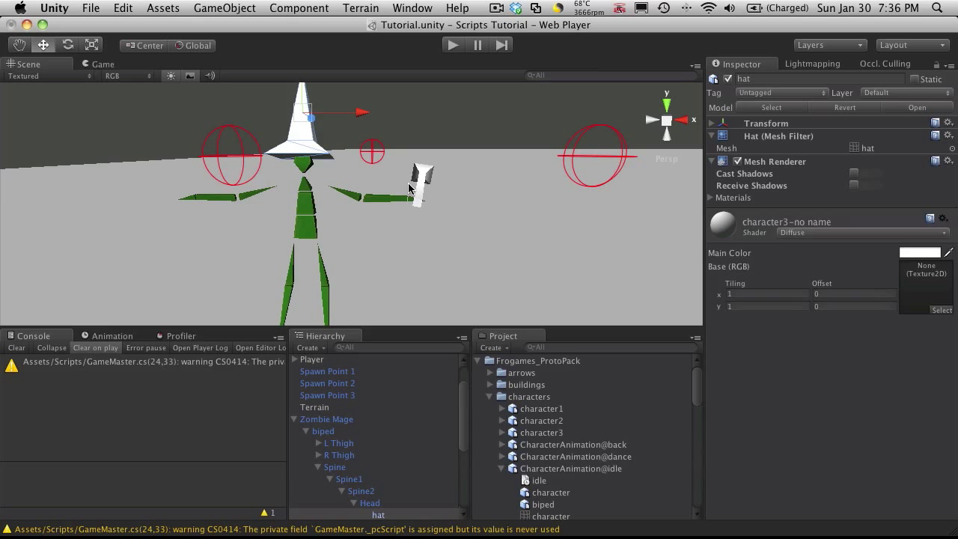
key(super+s)
click(306, 432)
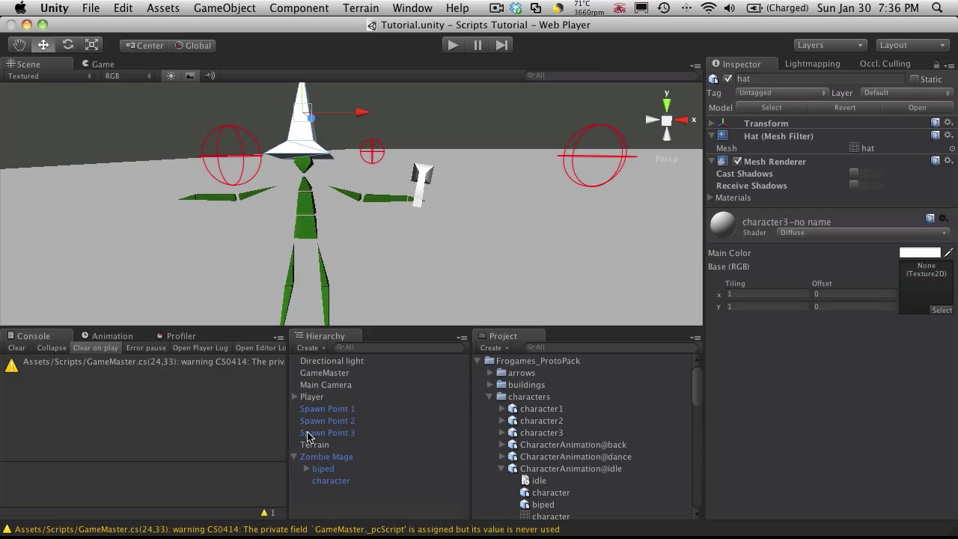
click(304, 457)
Step: Add Component > Mob > All Mob Scripts to Zombie Mage, accepting the loss of the prefab link
click(310, 459)
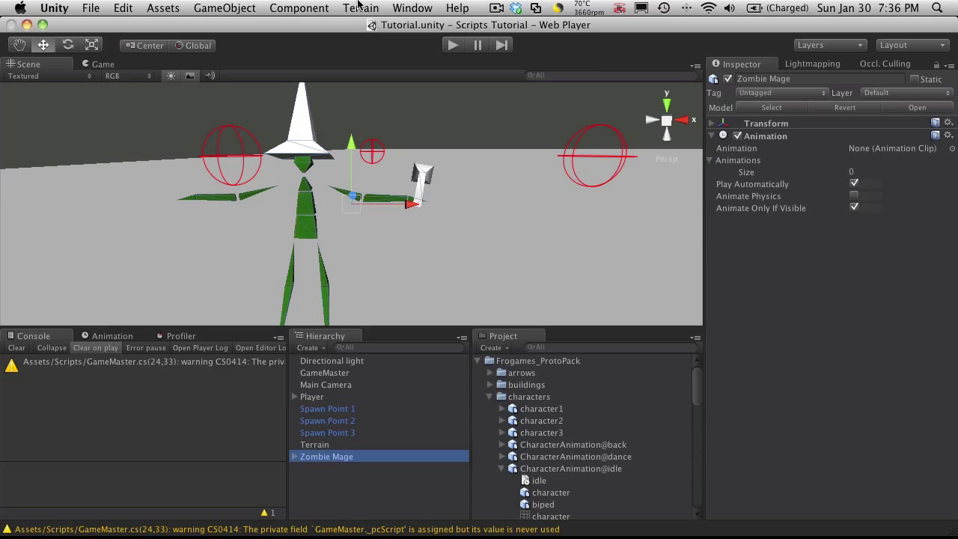
click(217, 6)
mouse_move(237, 41)
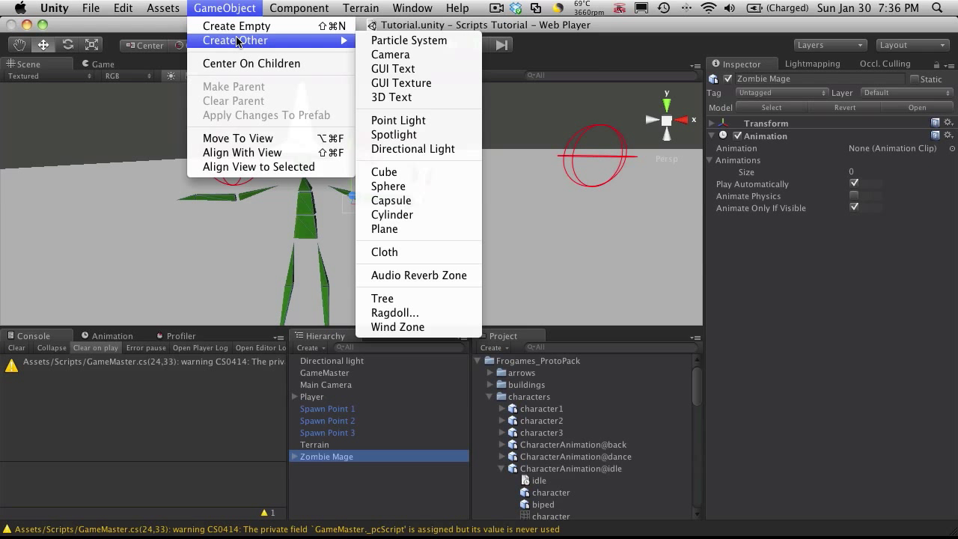
mouse_move(300, 7)
mouse_move(344, 154)
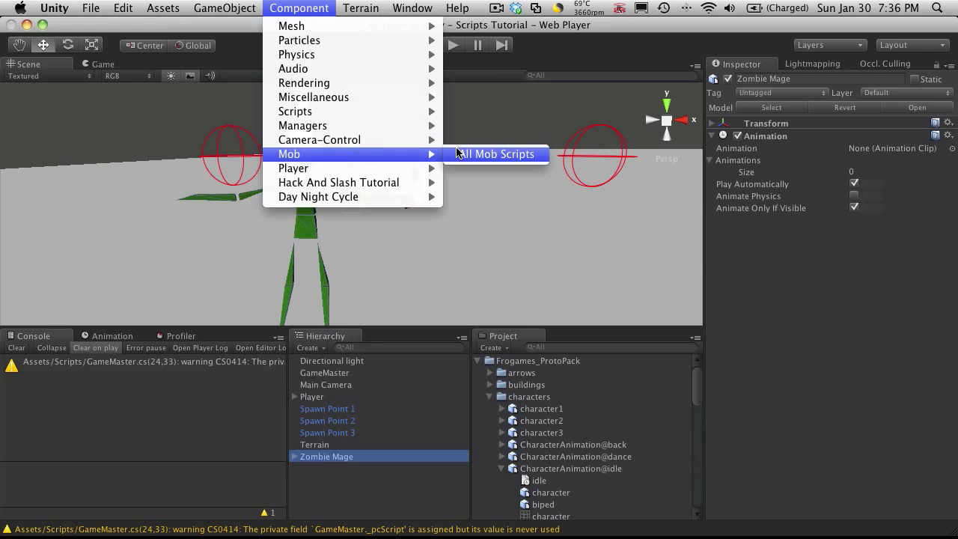
click(479, 154)
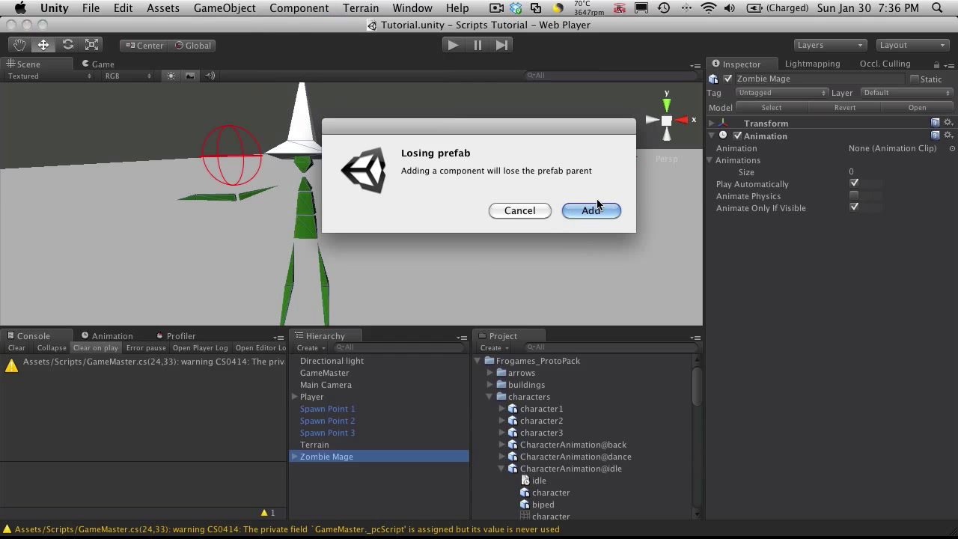
click(592, 211)
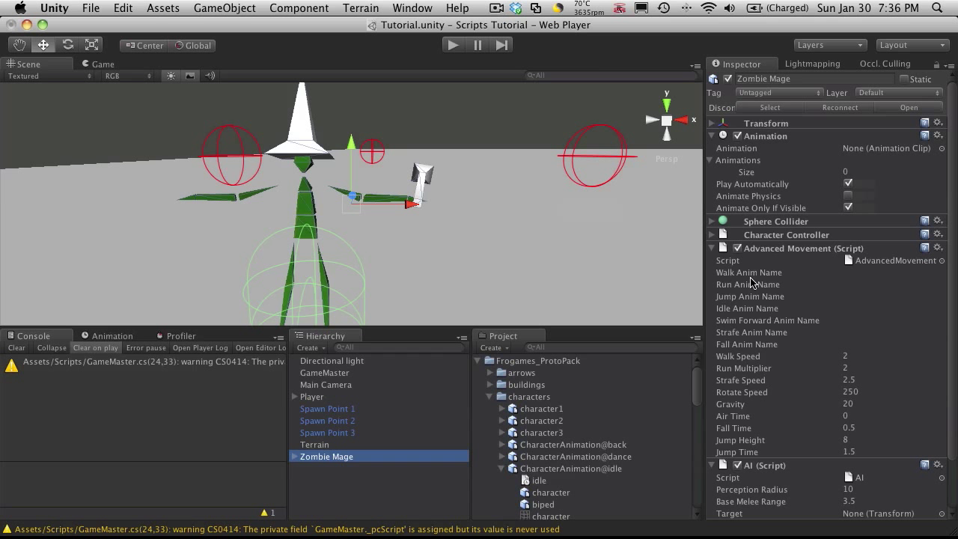
Step: Set the Character Controller Center Y to about 1.007 and Radius to about 0.216
click(713, 249)
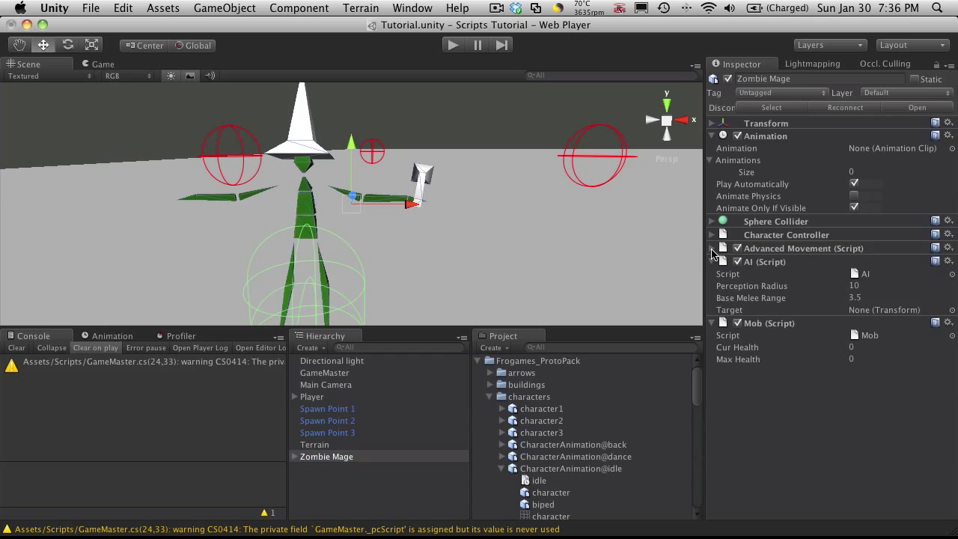
click(713, 235)
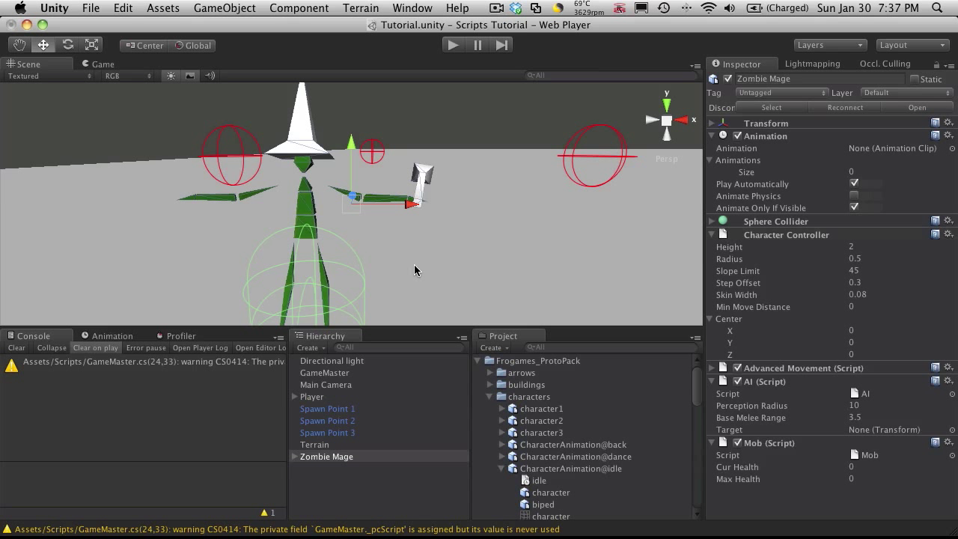
scroll(394, 233, down, 2)
alt+drag(241, 247, 418, 260)
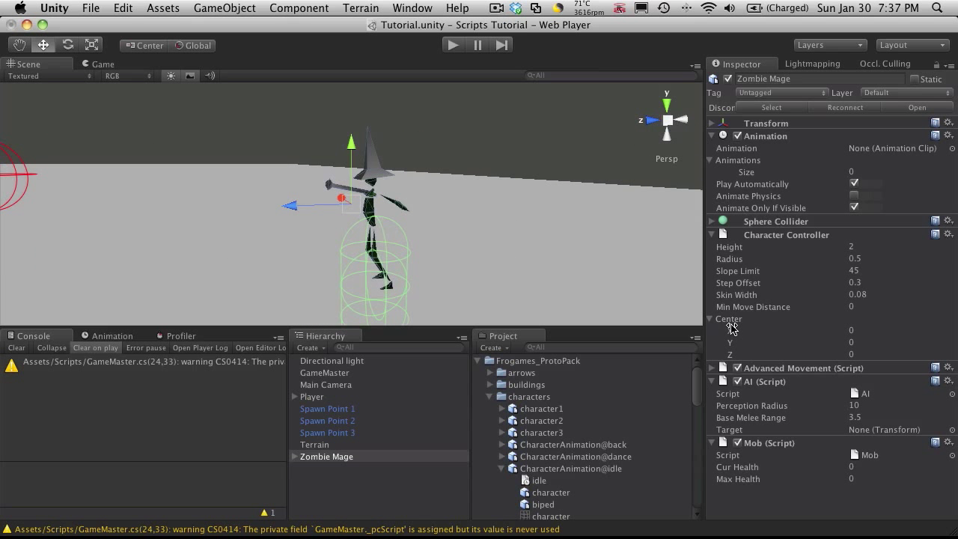
click(736, 343)
drag(736, 343, 766, 344)
alt+drag(569, 235, 700, 247)
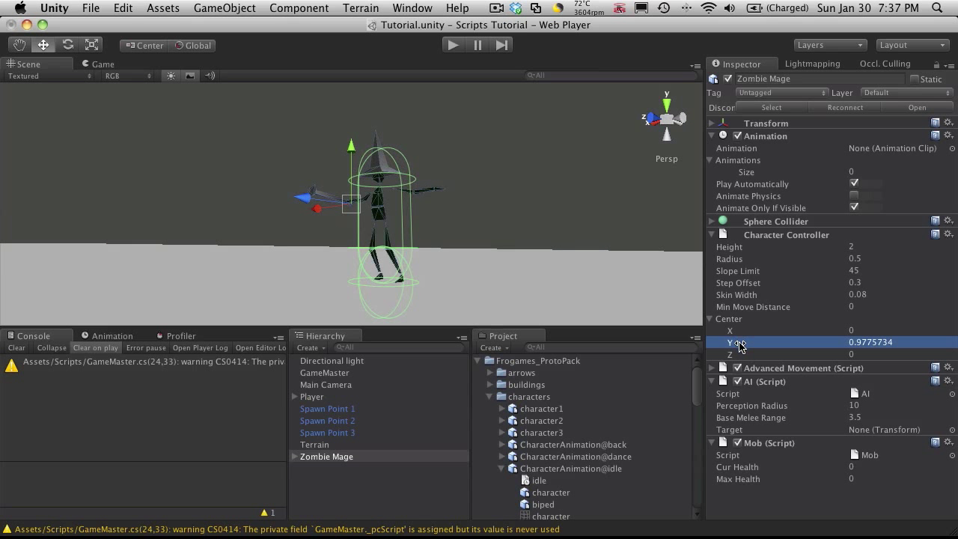
drag(743, 347, 745, 346)
alt+drag(652, 262, 573, 257)
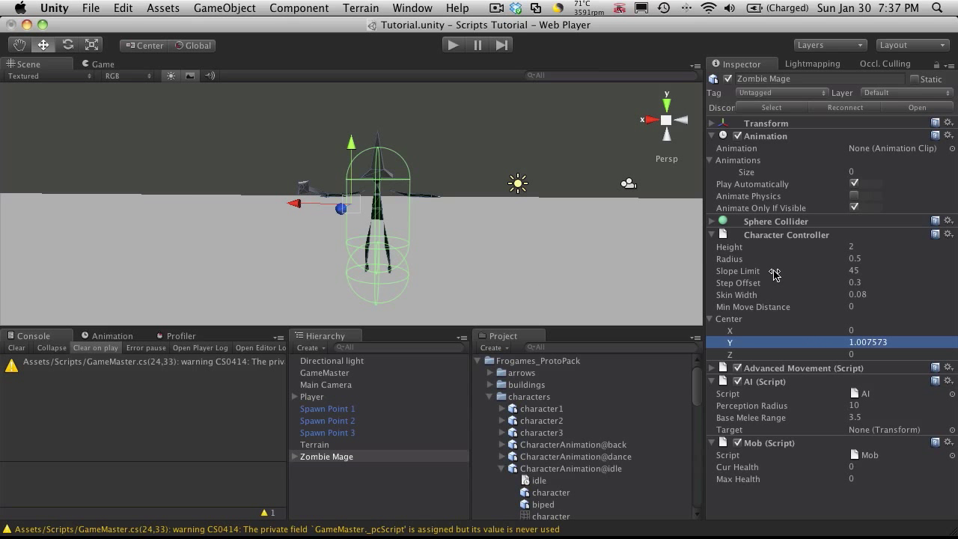
drag(807, 259, 797, 261)
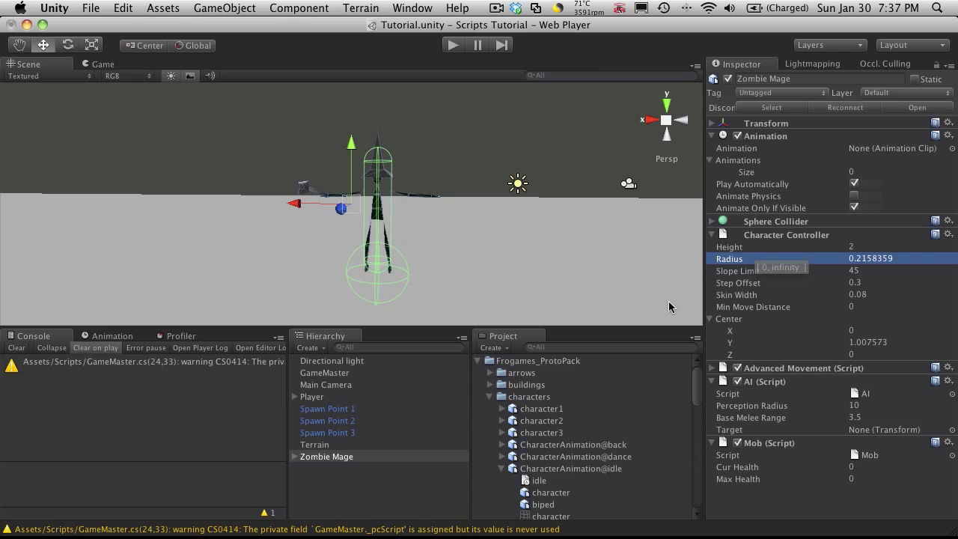
alt+drag(673, 309, 222, 157)
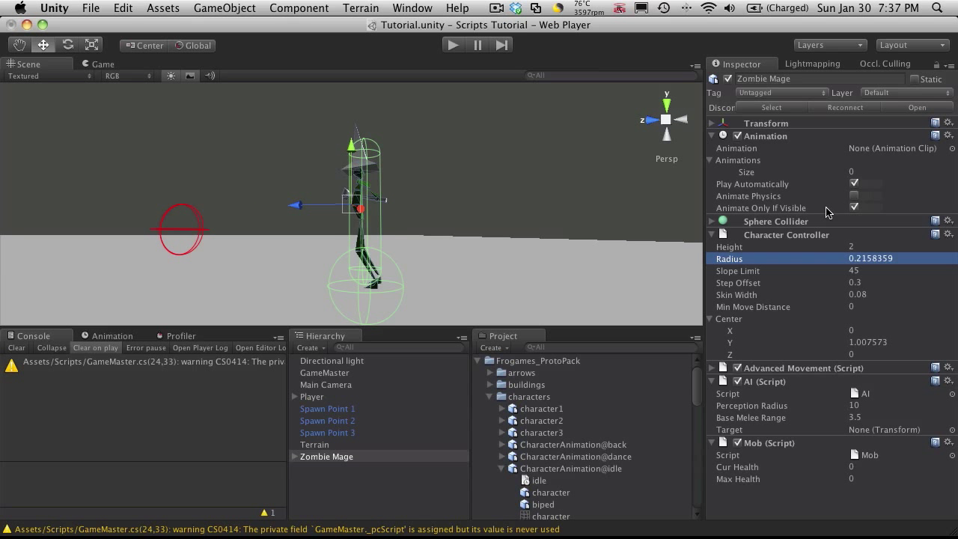
Step: Swap the character controller settings for the sphere collider's and set its Center Y to 1.17
click(712, 235)
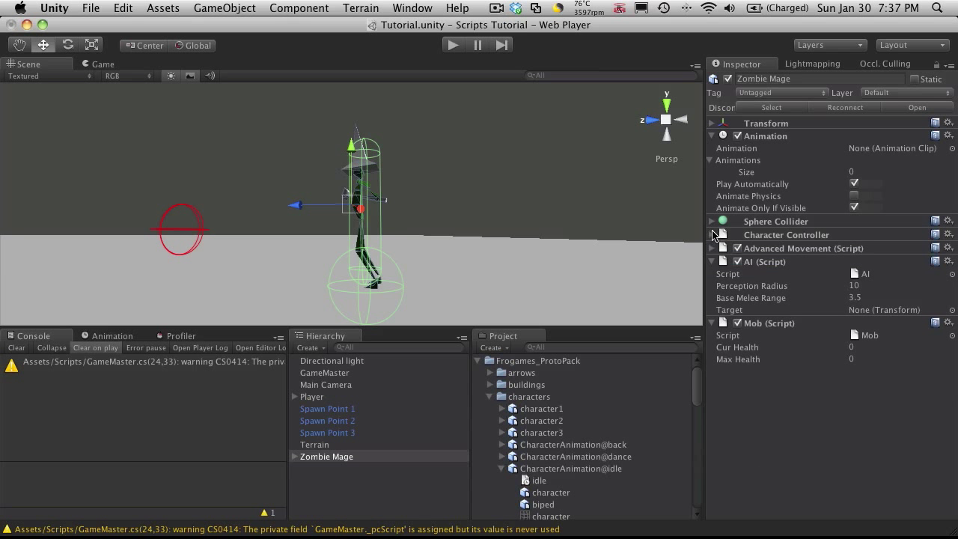
click(713, 223)
mouse_move(730, 293)
mouse_down()
mouse_move(767, 294)
mouse_move(730, 294)
mouse_up()
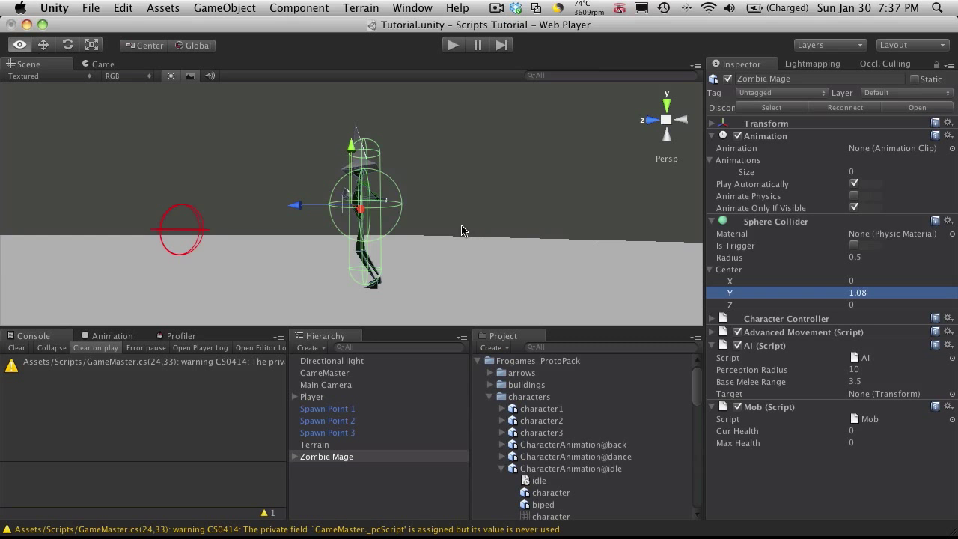
alt+drag(674, 270, 770, 294)
drag(769, 294, 766, 295)
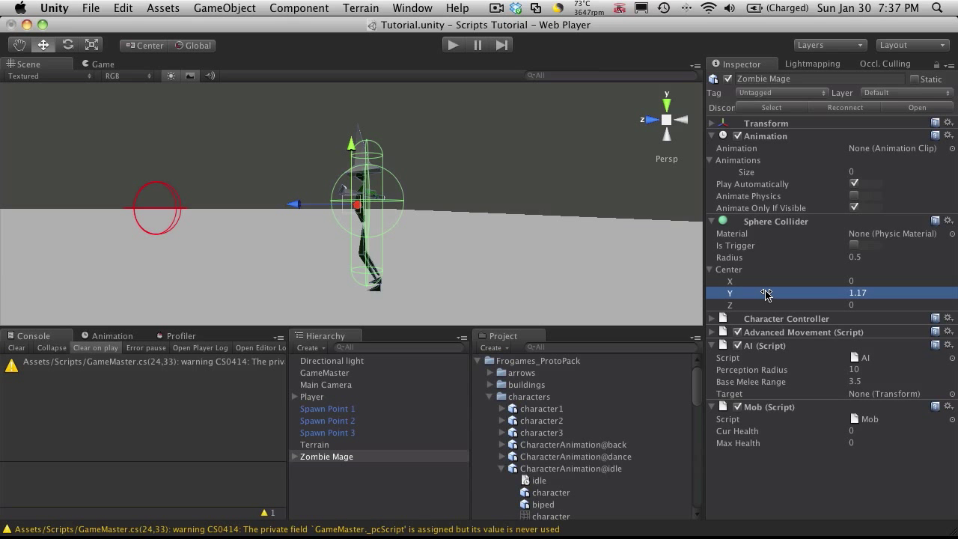
Step: Enlarge the sphere collider's radius to 4, checking its reach around the mage and Player
drag(733, 260, 803, 256)
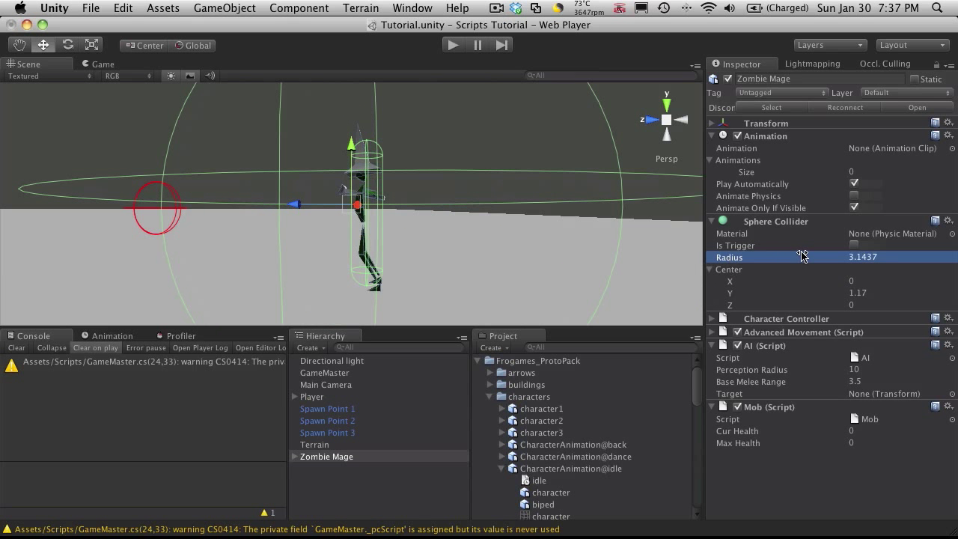
scroll(375, 183, down, 5)
alt+drag(374, 183, 533, 289)
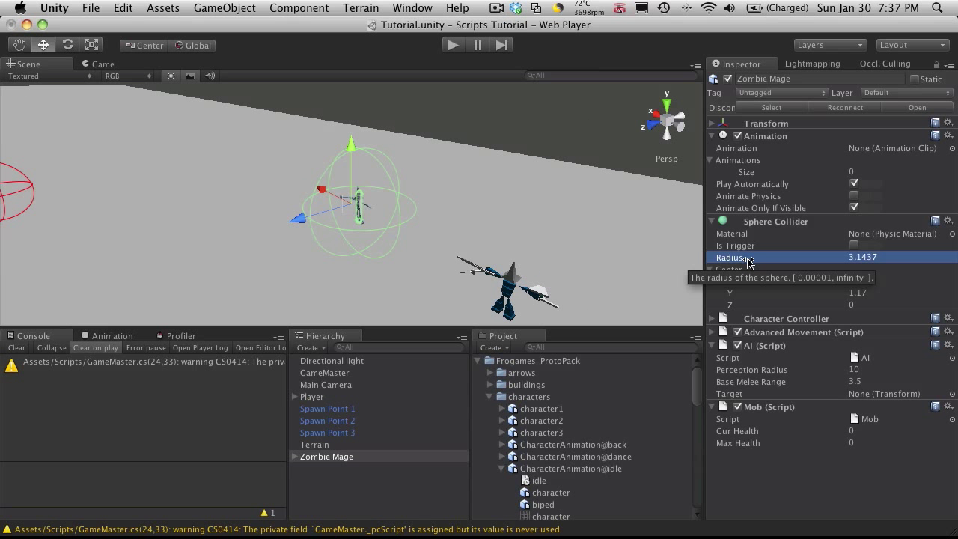
click(865, 257)
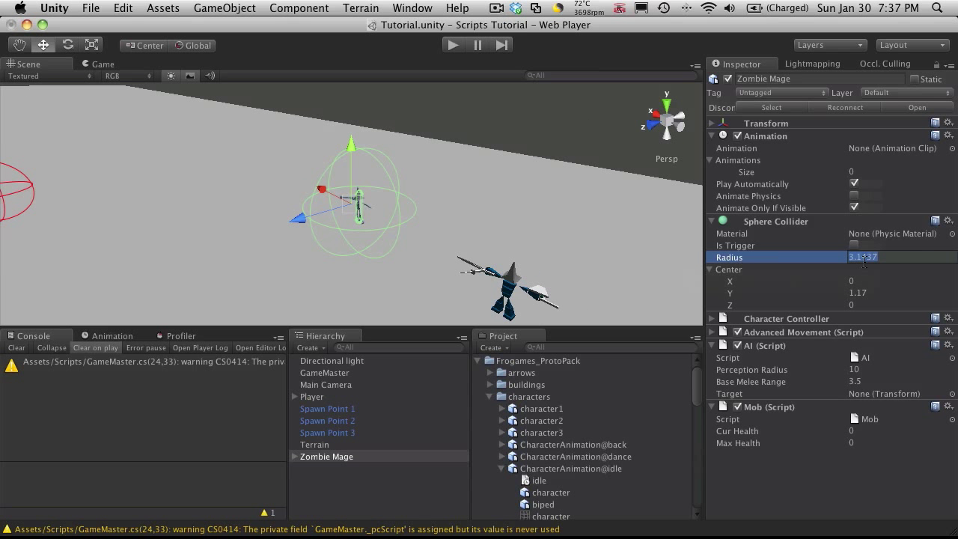
text(4)
key(Return)
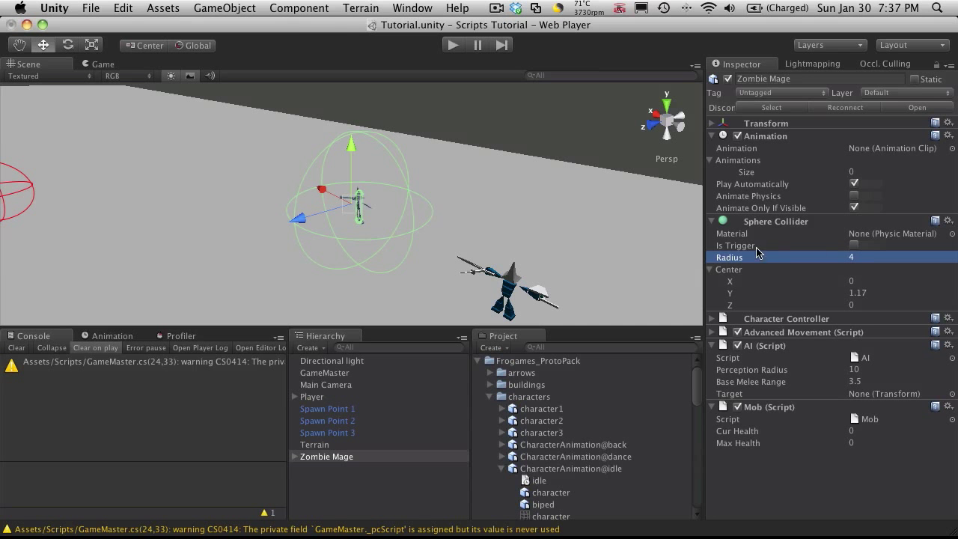
scroll(352, 202, up, 3)
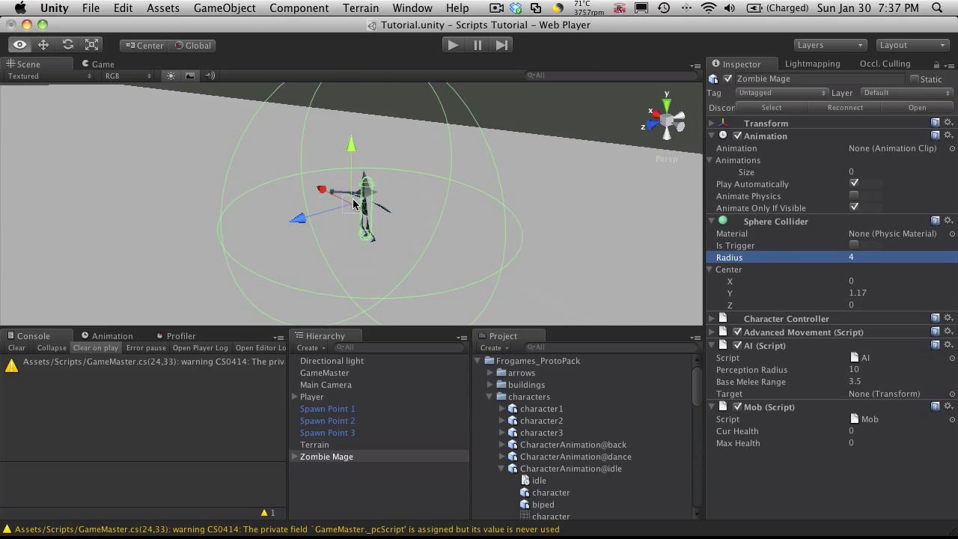
alt+drag(480, 172, 771, 280)
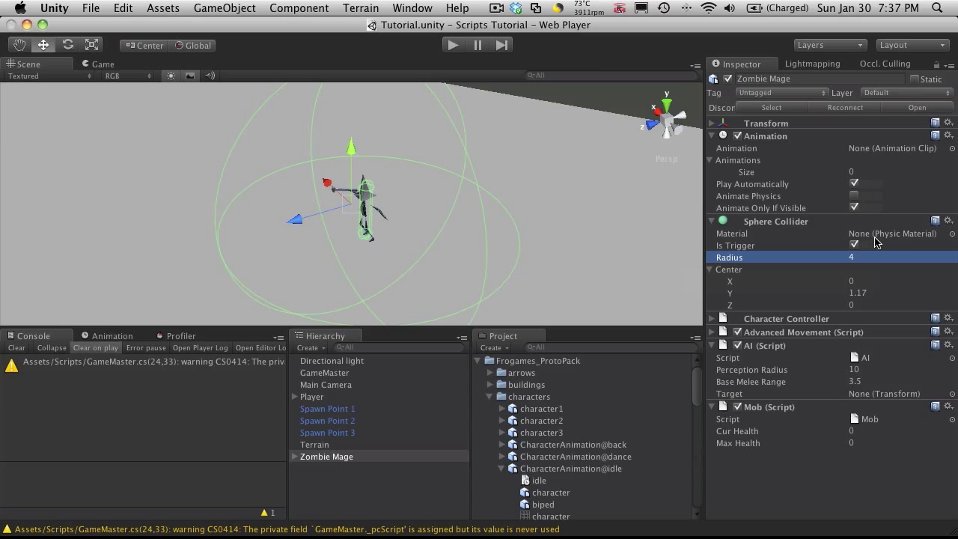
click(711, 270)
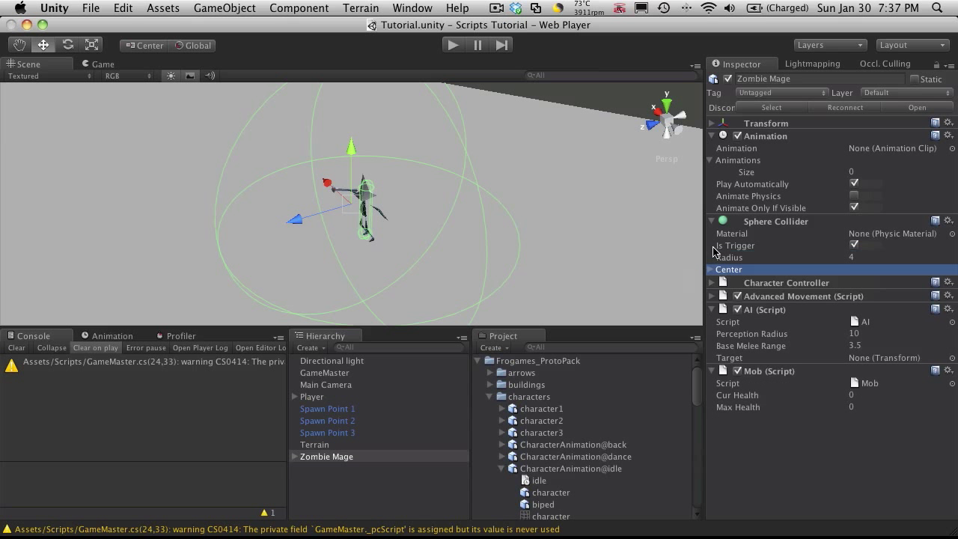